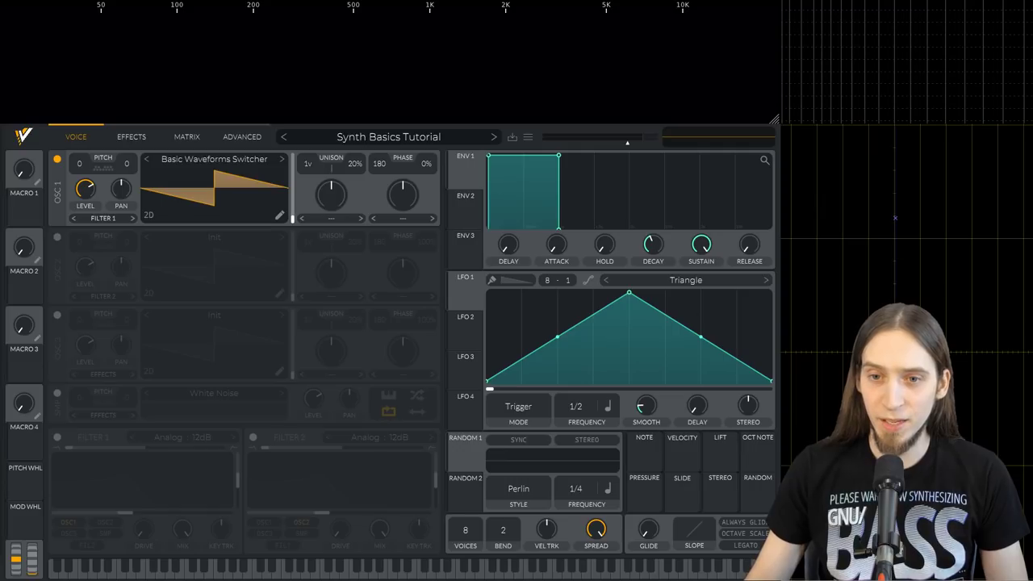
# Cycle oscillator 1's Basic Waveforms Switcher wavetable between the sawtooth, square and triangle waveforms to compare their sound.
pyautogui.click(23, 136)
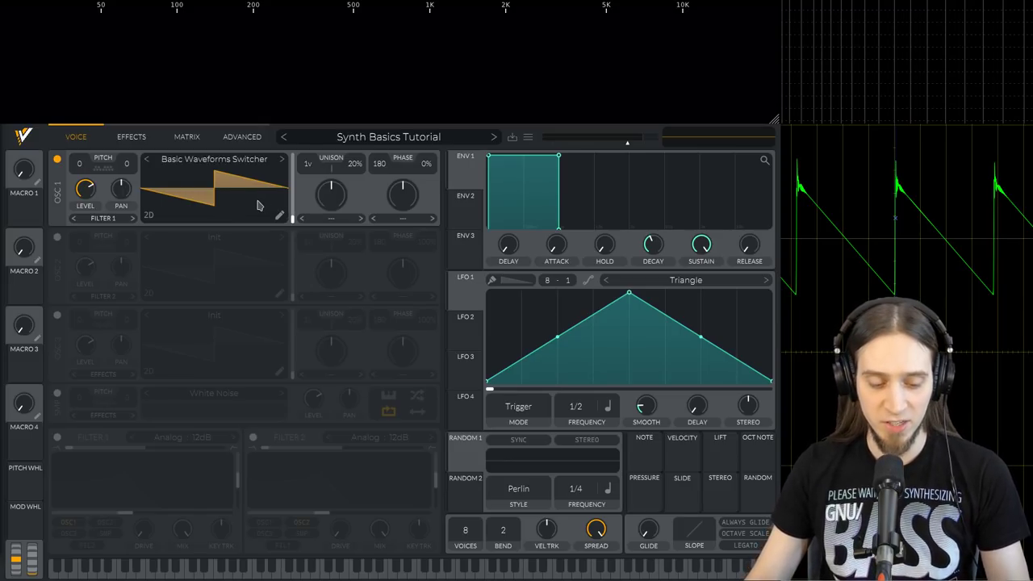
pyautogui.moveTo(257, 206); pyautogui.dragTo(250, 177)
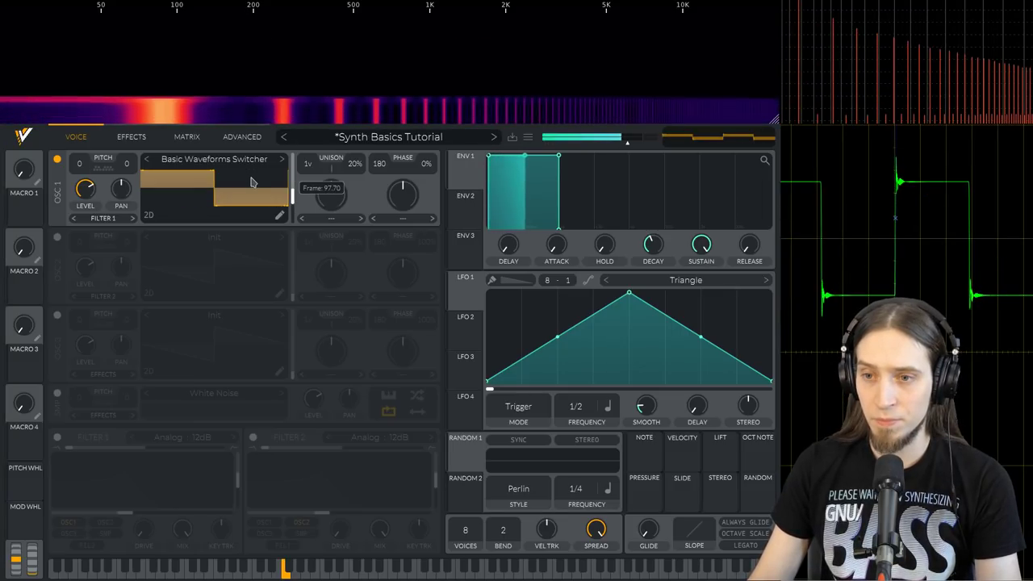
pyautogui.moveTo(252, 192)
pyautogui.mouseDown()
pyautogui.moveTo(254, 179)
pyautogui.moveTo(255, 200)
pyautogui.mouseUp()
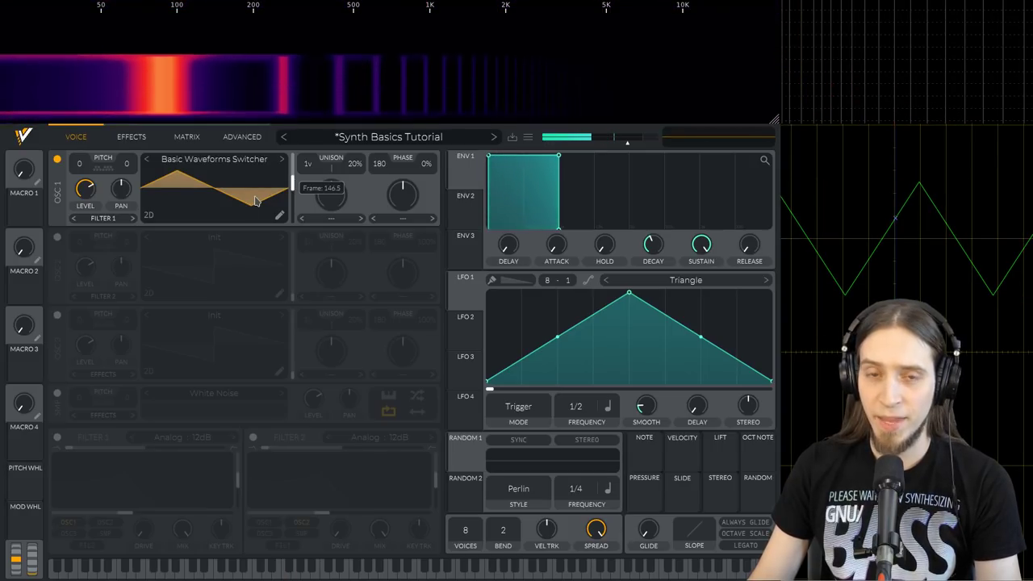
pyautogui.moveTo(255, 201); pyautogui.dragTo(246, 244)
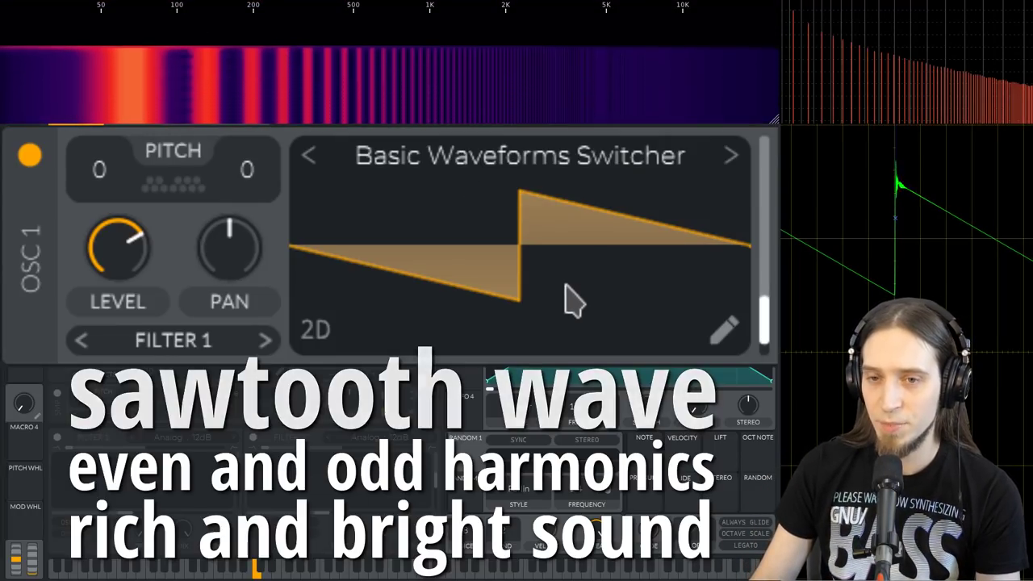
pyautogui.moveTo(565, 258); pyautogui.dragTo(613, 249)
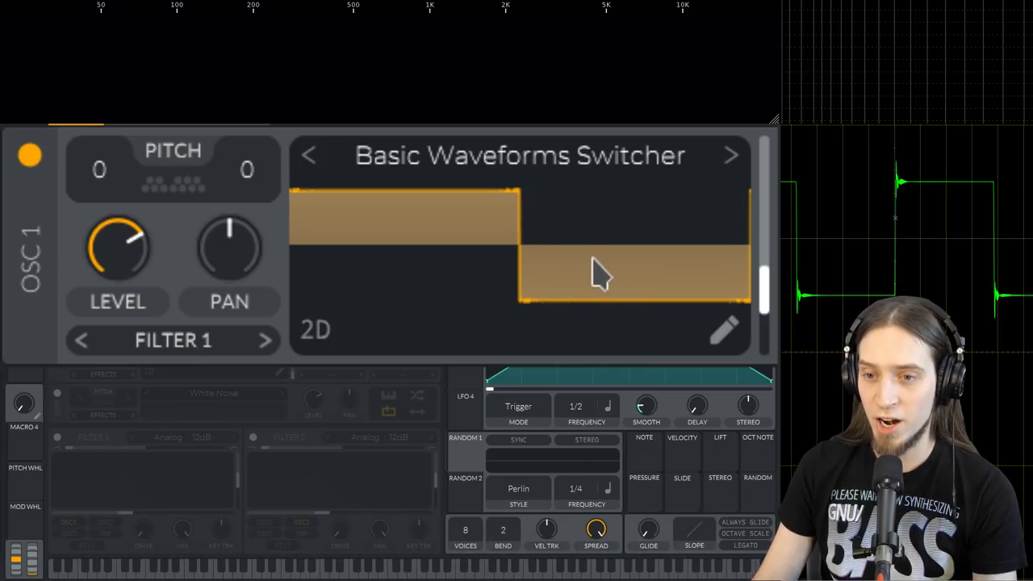
pyautogui.moveTo(611, 250)
pyautogui.mouseDown()
pyautogui.moveTo(622, 290)
pyautogui.moveTo(625, 246)
pyautogui.moveTo(613, 279)
pyautogui.moveTo(611, 242)
pyautogui.mouseUp()
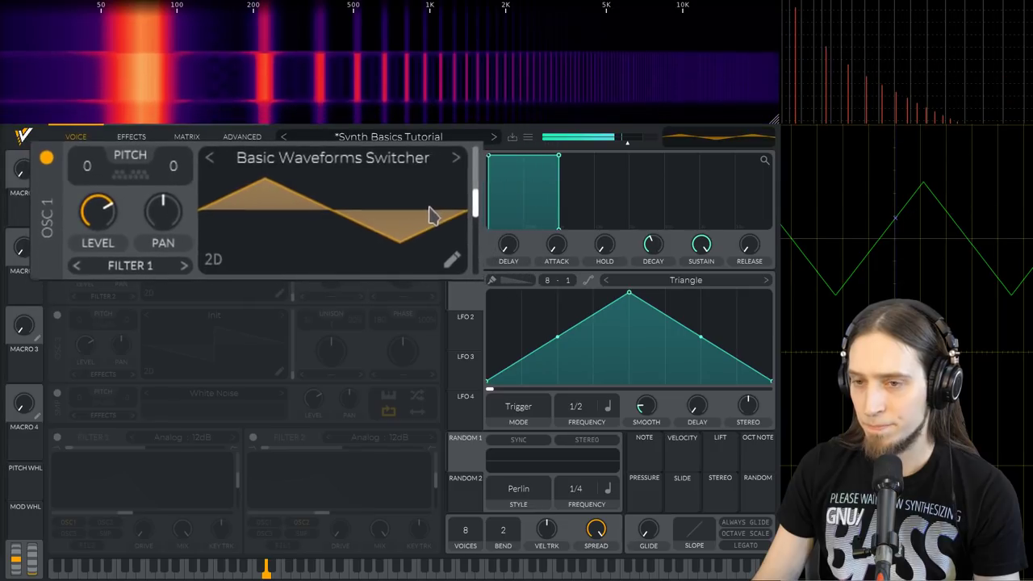
pyautogui.click(237, 138)
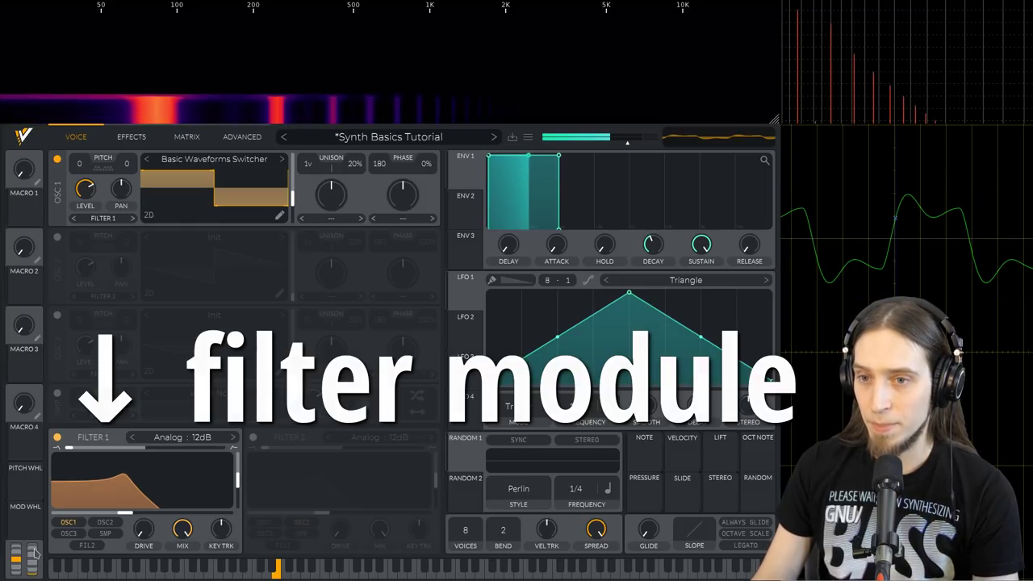
# Toggle Filter 1 off and on repeatedly to compare the raw and filtered square wave, leaving the filter enabled.
pyautogui.click(57, 437)
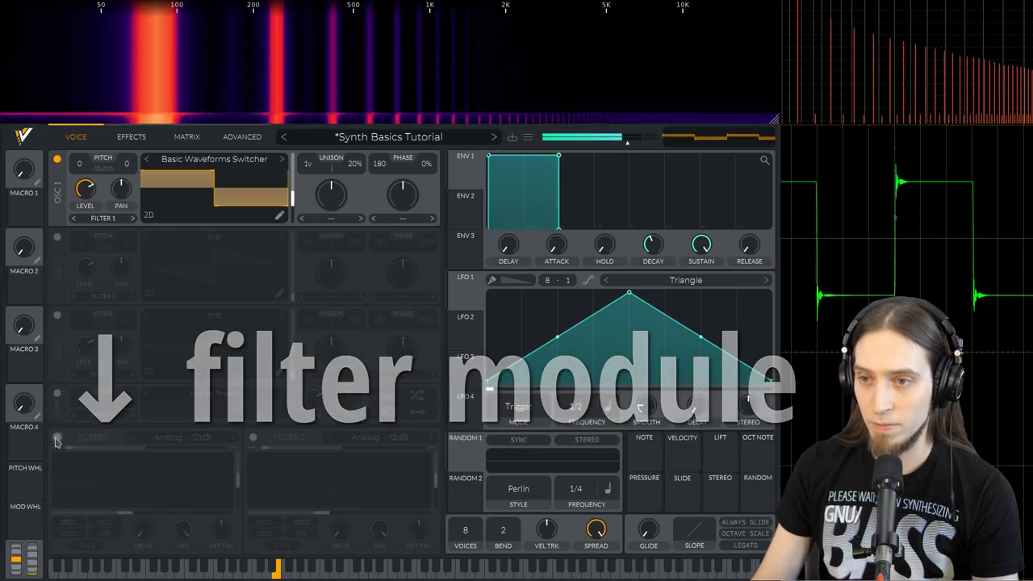
pyautogui.click(56, 437)
pyautogui.click(57, 437)
pyautogui.click(56, 437)
pyautogui.click(56, 437)
pyautogui.click(56, 437)
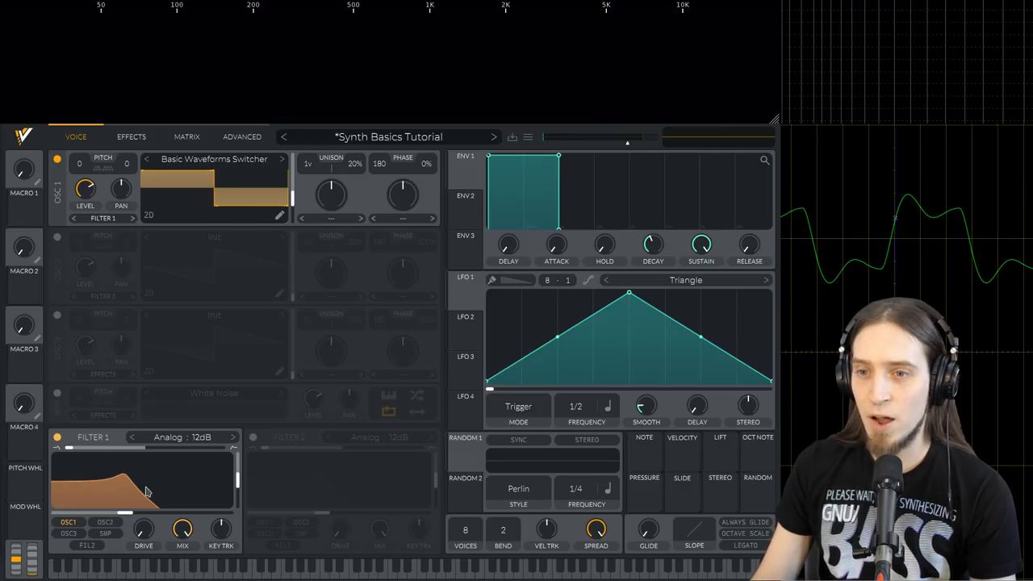
pyautogui.click(57, 439)
pyautogui.click(57, 438)
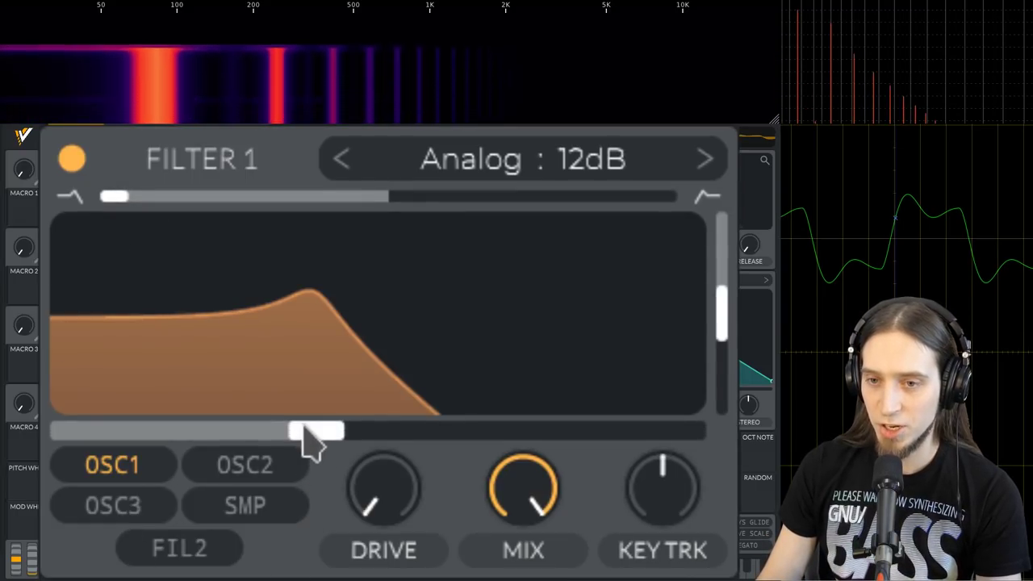
# Sweep Filter 1's lowpass cutoff to maximum and back into the mid range, and reduce the resonance slightly.
pyautogui.moveTo(311, 432); pyautogui.dragTo(691, 431)
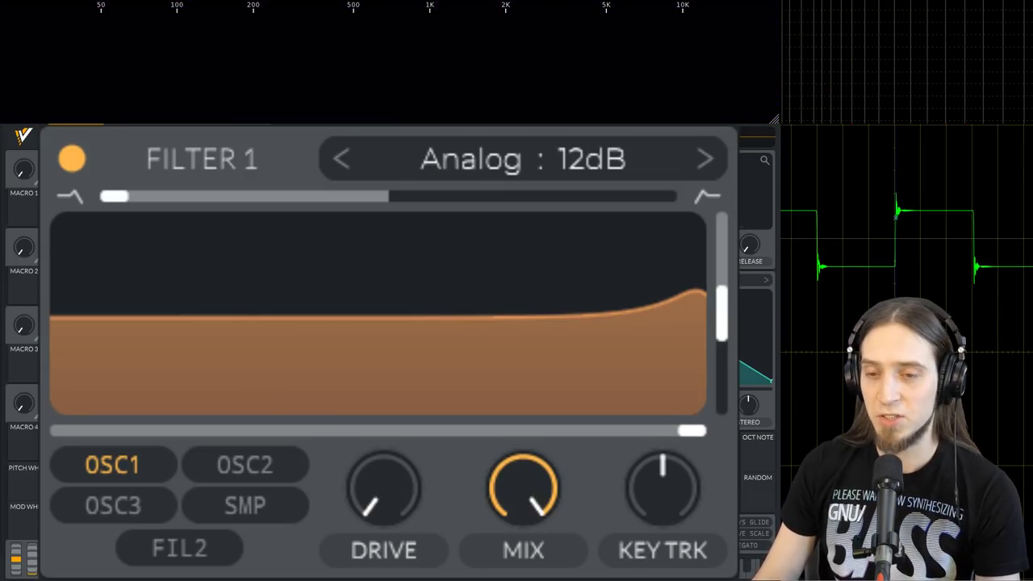
pyautogui.moveTo(692, 430); pyautogui.dragTo(470, 480)
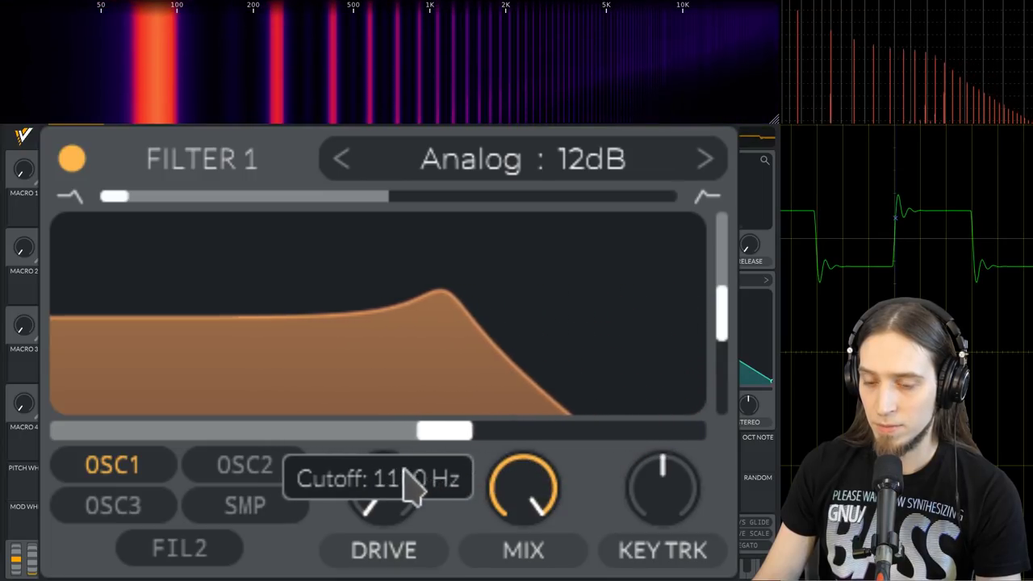
pyautogui.moveTo(346, 488); pyautogui.dragTo(396, 423)
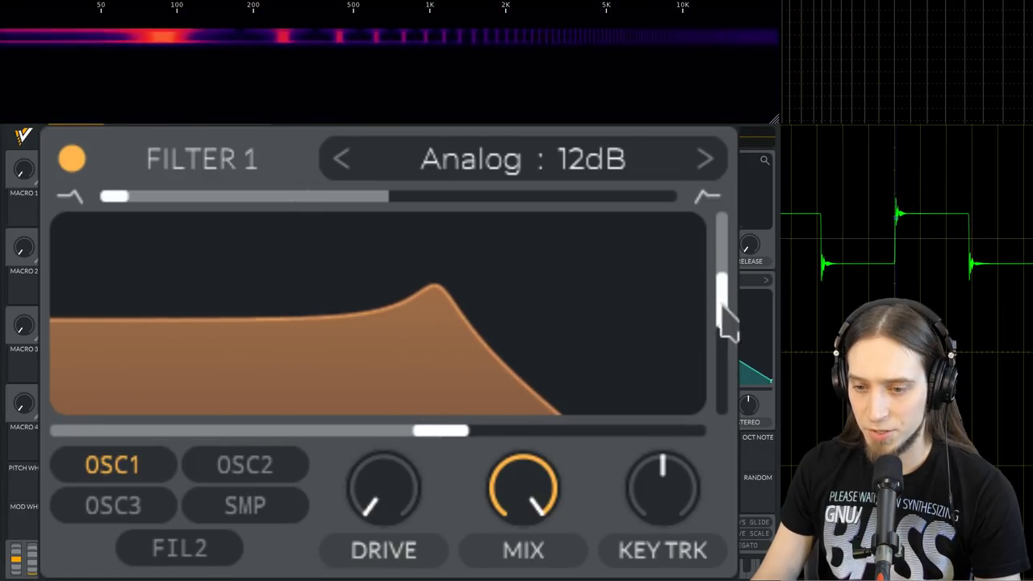
pyautogui.moveTo(613, 362); pyautogui.dragTo(571, 393)
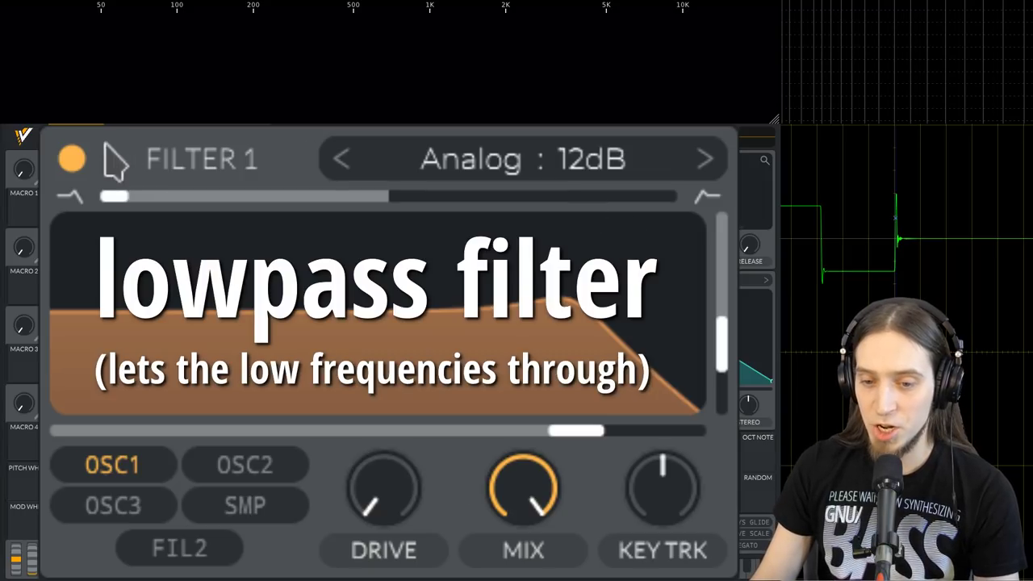
# Change Filter 1's blend fully to highpass and sweep its cutoff down to the lowest frequency.
pyautogui.moveTo(114, 208); pyautogui.dragTo(666, 215)
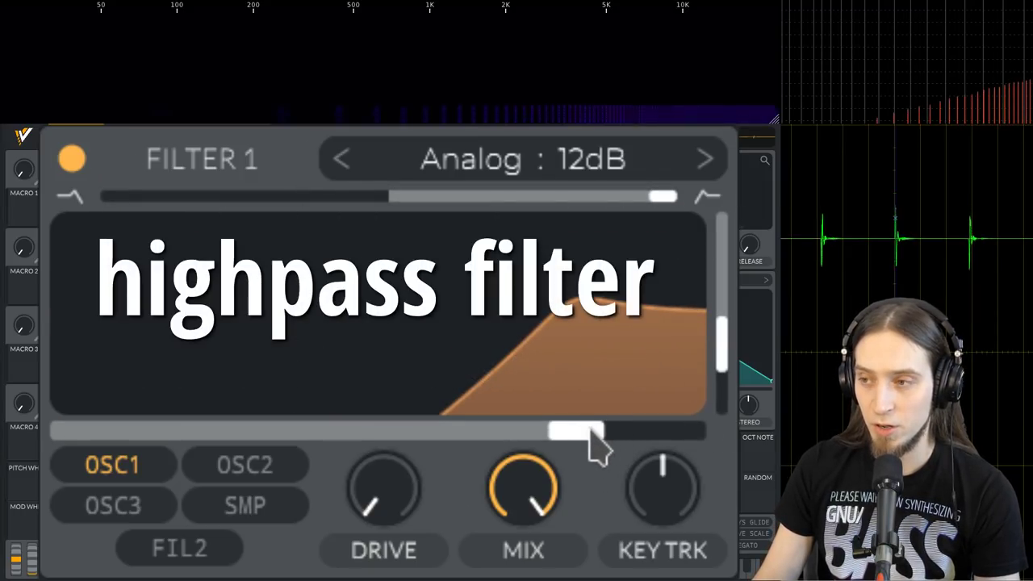
pyautogui.moveTo(598, 448); pyautogui.dragTo(50, 472)
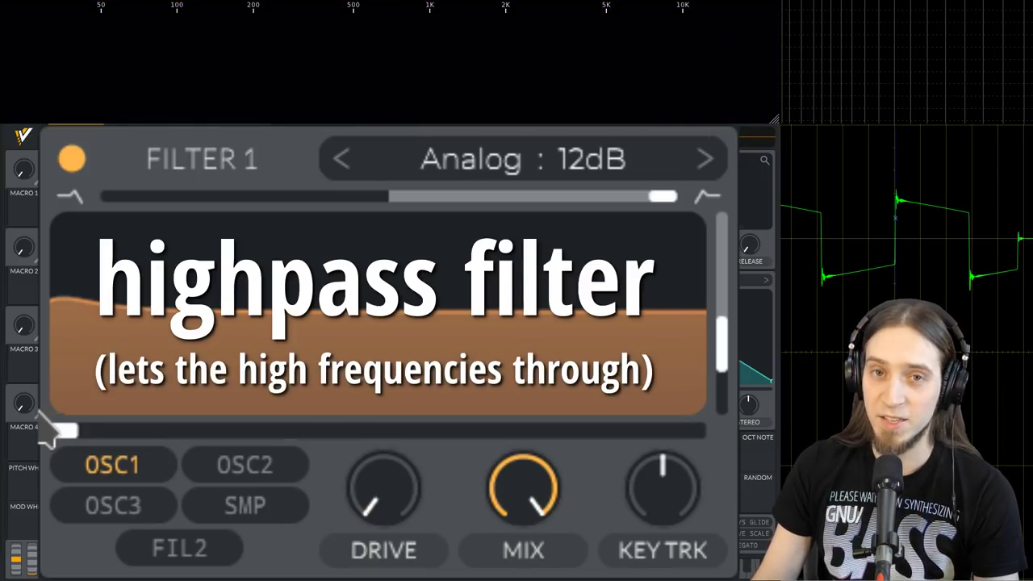
pyautogui.moveTo(64, 433); pyautogui.dragTo(203, 570)
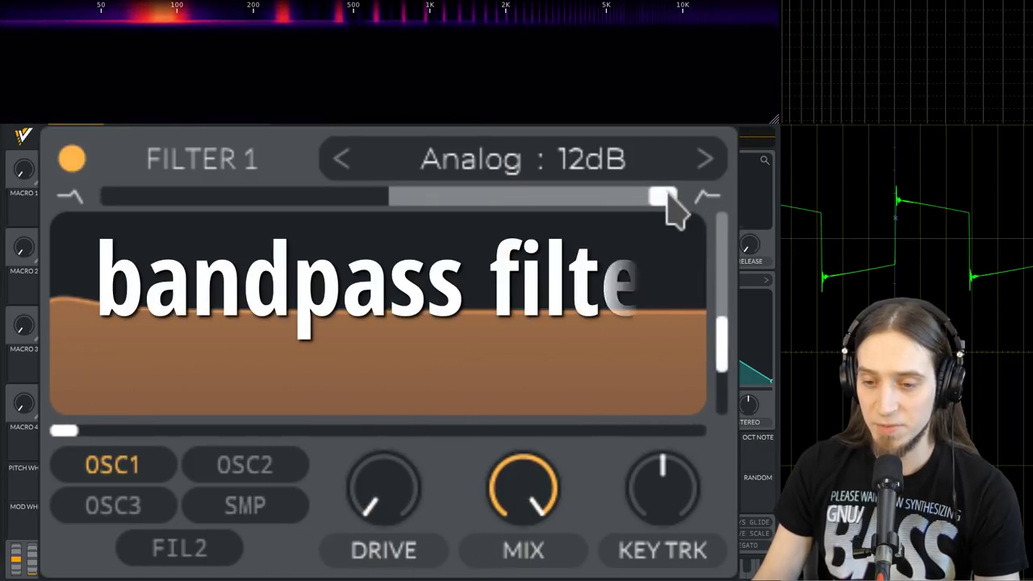
# Set Filter 1's blend midway for a bandpass response and sweep its cutoff up and down through the mid frequencies.
pyautogui.moveTo(668, 202); pyautogui.dragTo(359, 255)
pyautogui.moveTo(77, 440); pyautogui.dragTo(478, 442)
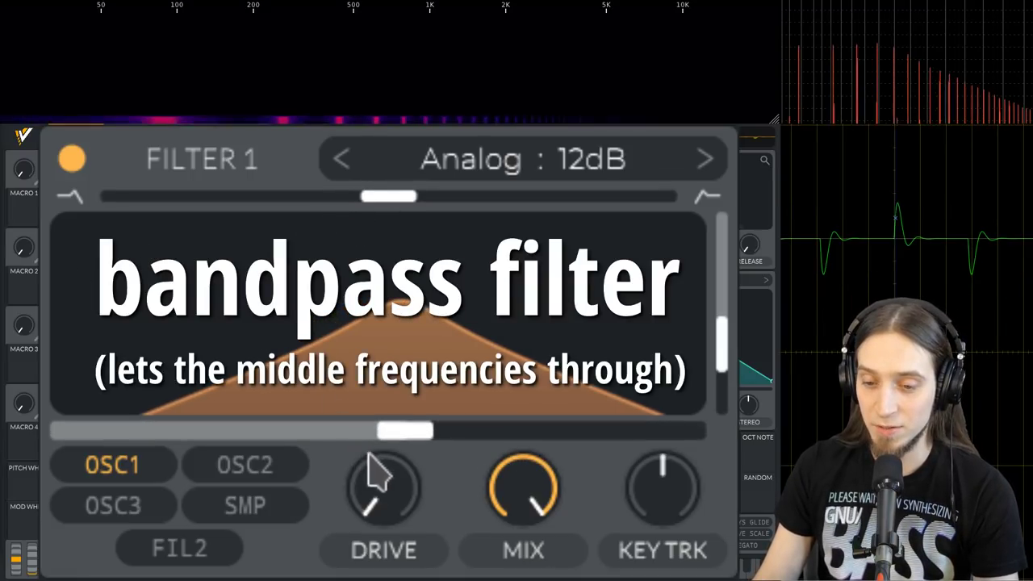
pyautogui.moveTo(413, 434); pyautogui.dragTo(456, 406)
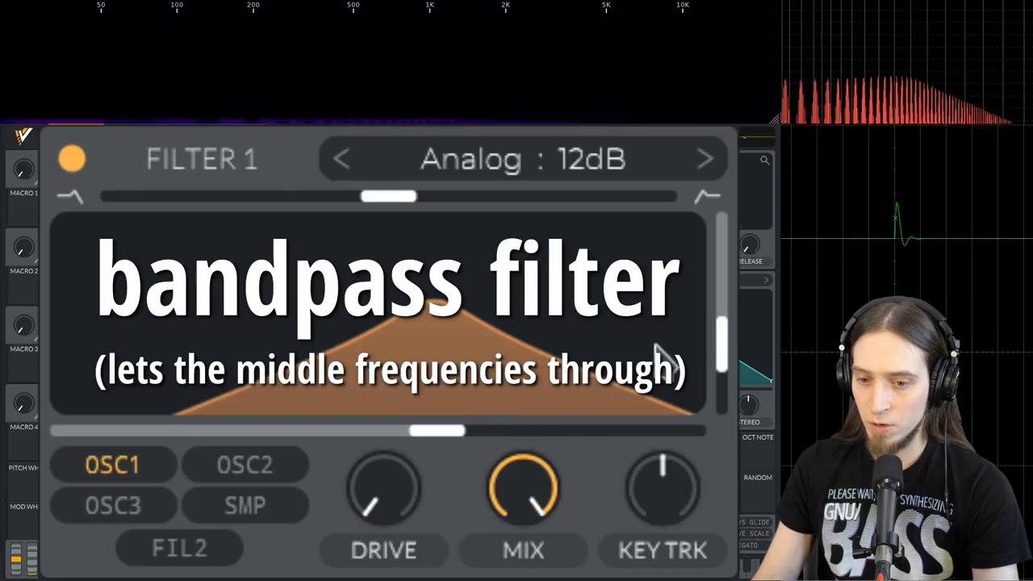
pyautogui.moveTo(431, 440); pyautogui.dragTo(406, 503)
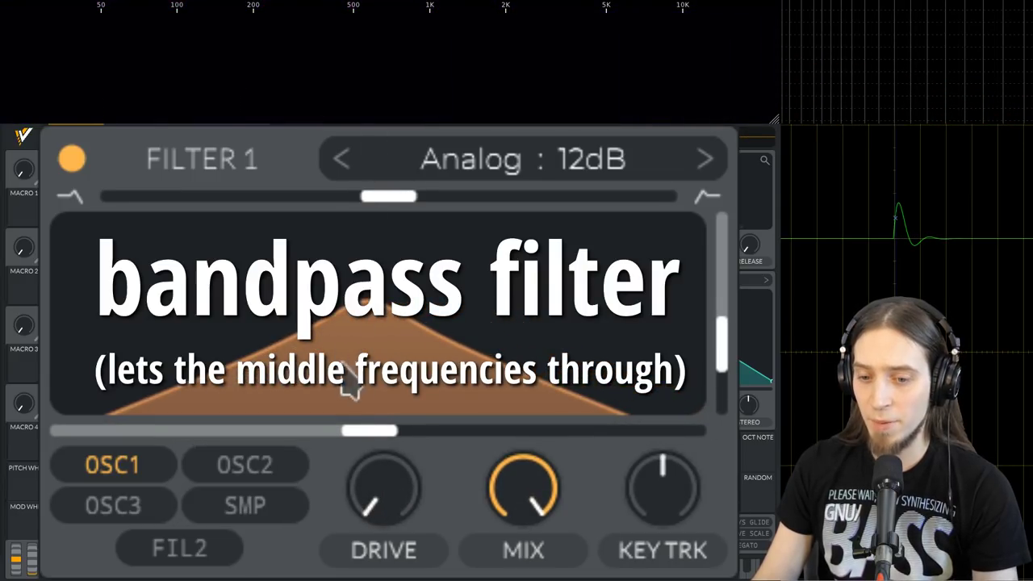
pyautogui.moveTo(376, 434); pyautogui.dragTo(547, 368)
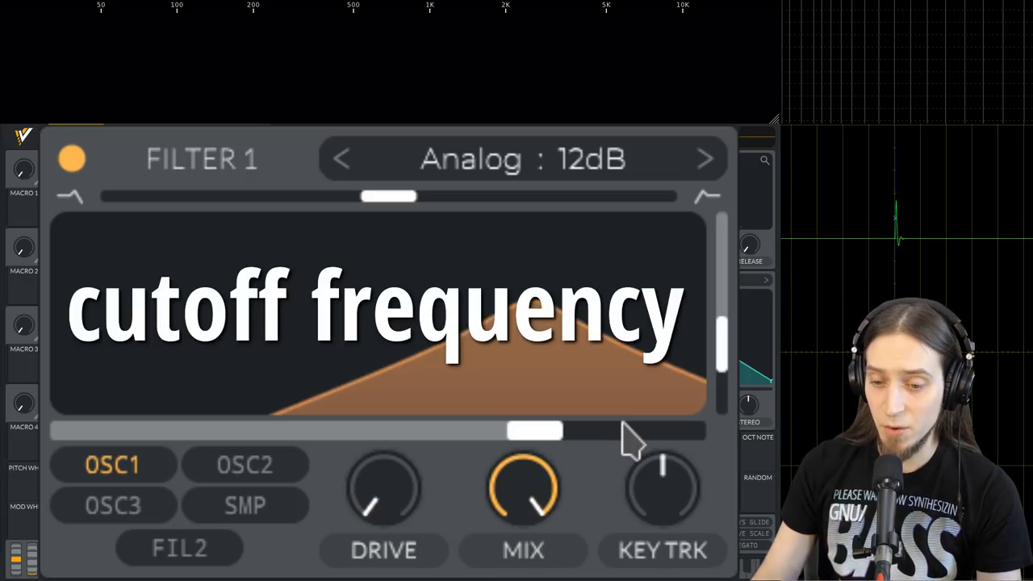
pyautogui.moveTo(520, 436); pyautogui.dragTo(211, 476)
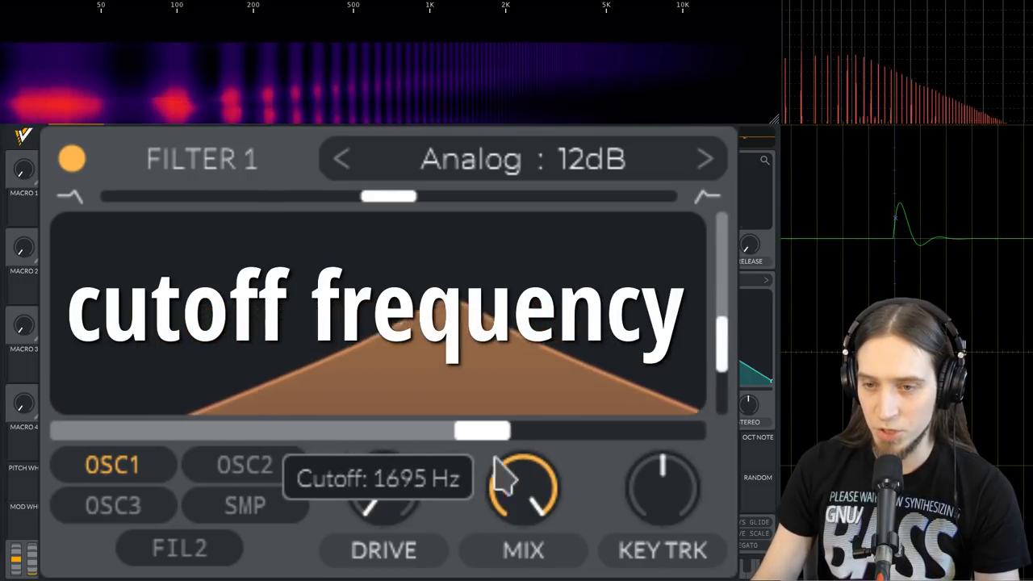
pyautogui.moveTo(510, 469); pyautogui.dragTo(330, 492)
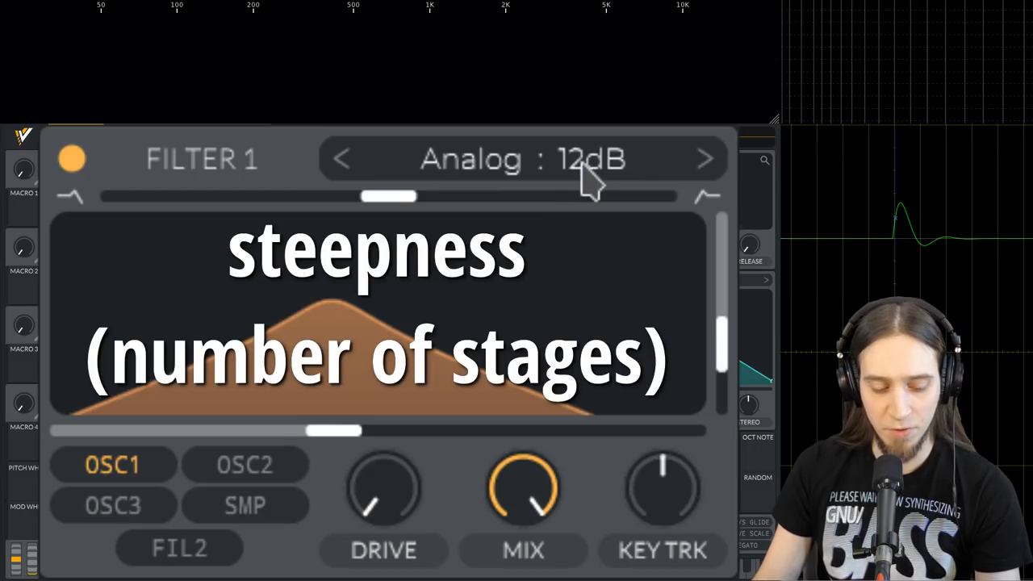
# Switch Filter 1 to the steeper Analog 24dB slope and raise its bandpass cutoff.
pyautogui.click(705, 159)
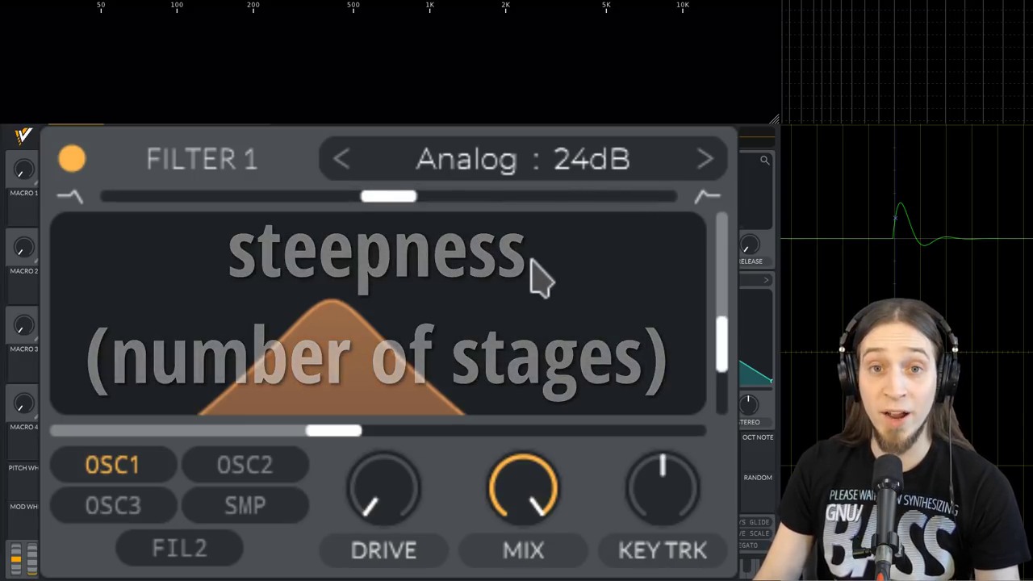
pyautogui.moveTo(307, 419); pyautogui.dragTo(422, 408)
pyautogui.moveTo(373, 435); pyautogui.dragTo(441, 439)
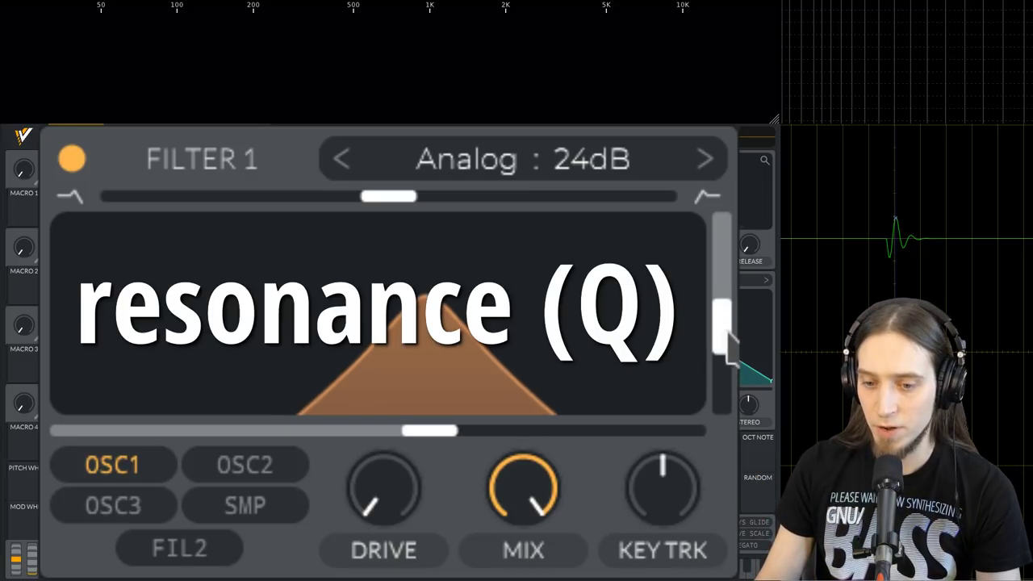
# Raise Filter 1's resonance to maximum and sweep the bandpass cutoff to hear the resonant peak.
pyautogui.moveTo(735, 320); pyautogui.dragTo(720, 246)
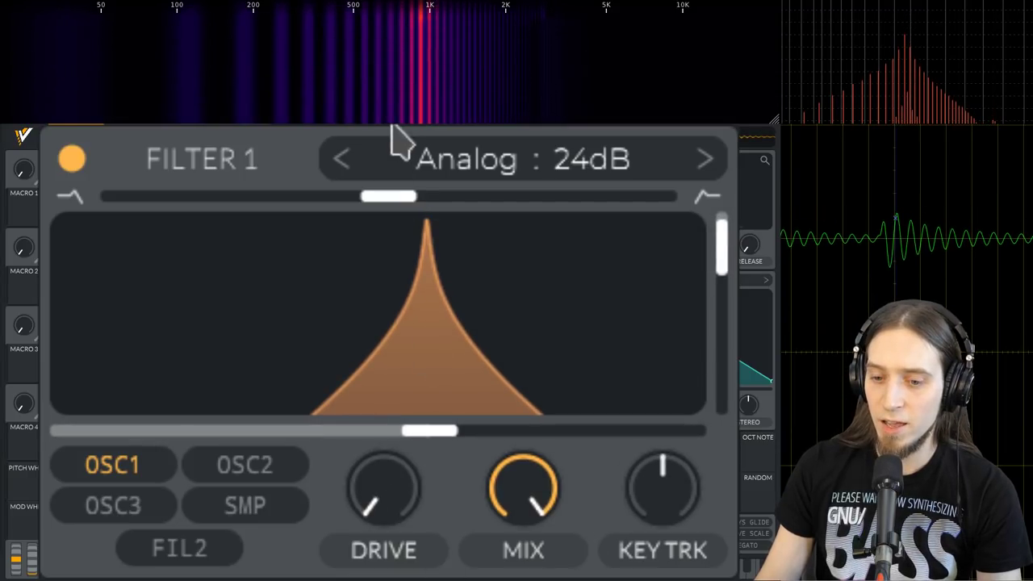
pyautogui.moveTo(733, 252); pyautogui.dragTo(735, 203)
pyautogui.moveTo(422, 436); pyautogui.dragTo(409, 505)
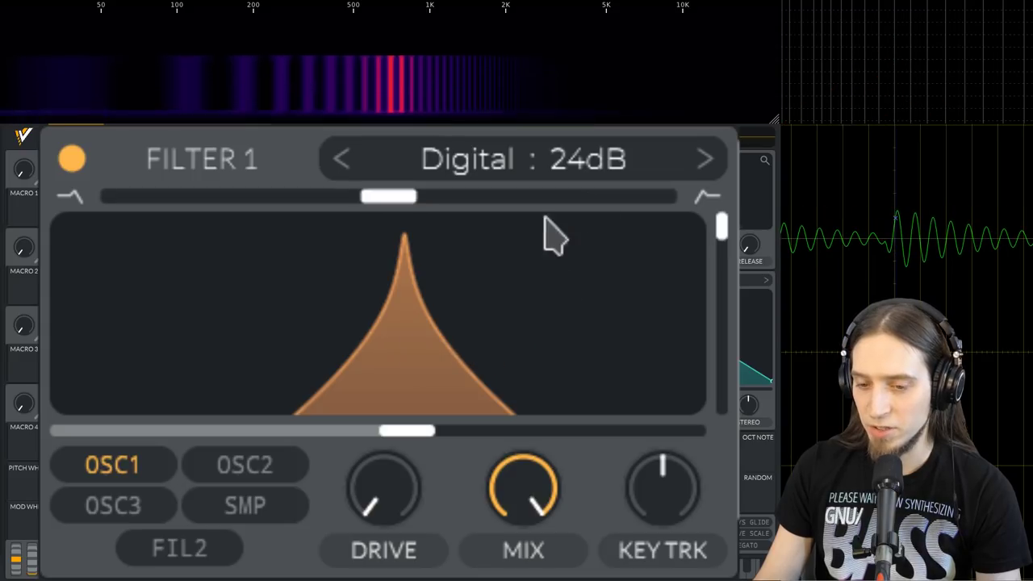
pyautogui.moveTo(565, 375)
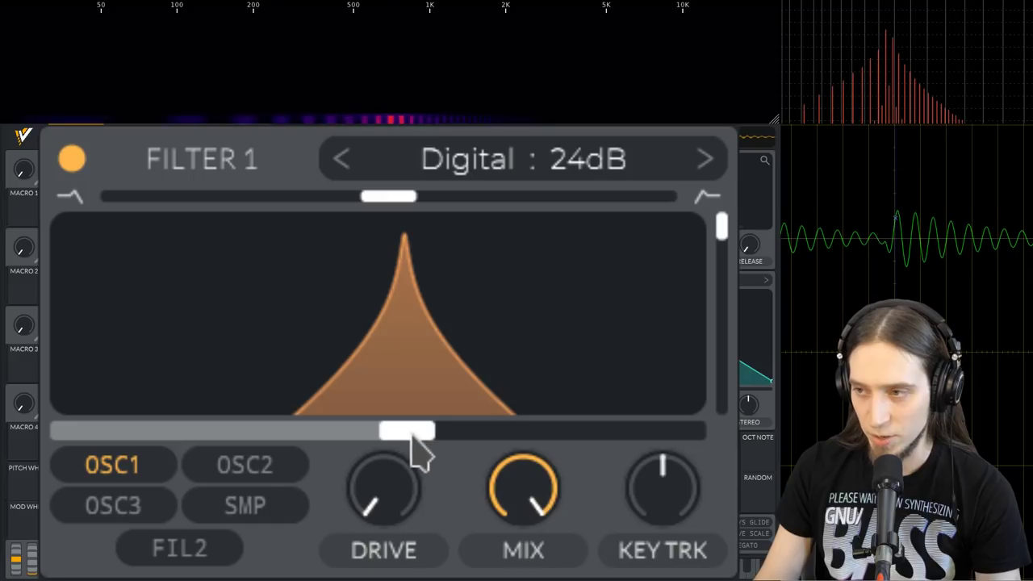
pyautogui.moveTo(416, 433)
pyautogui.mouseDown()
pyautogui.moveTo(583, 435)
pyautogui.moveTo(413, 436)
pyautogui.mouseUp()
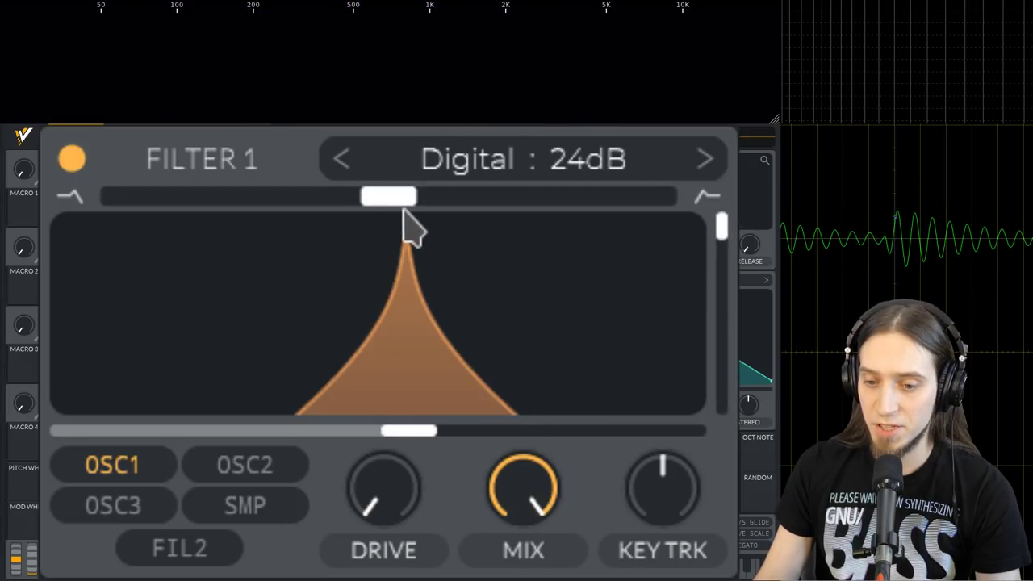
# Return Filter 1's blend fully to lowpass and sweep the cutoff with the high resonance.
pyautogui.moveTo(395, 212); pyautogui.dragTo(41, 306)
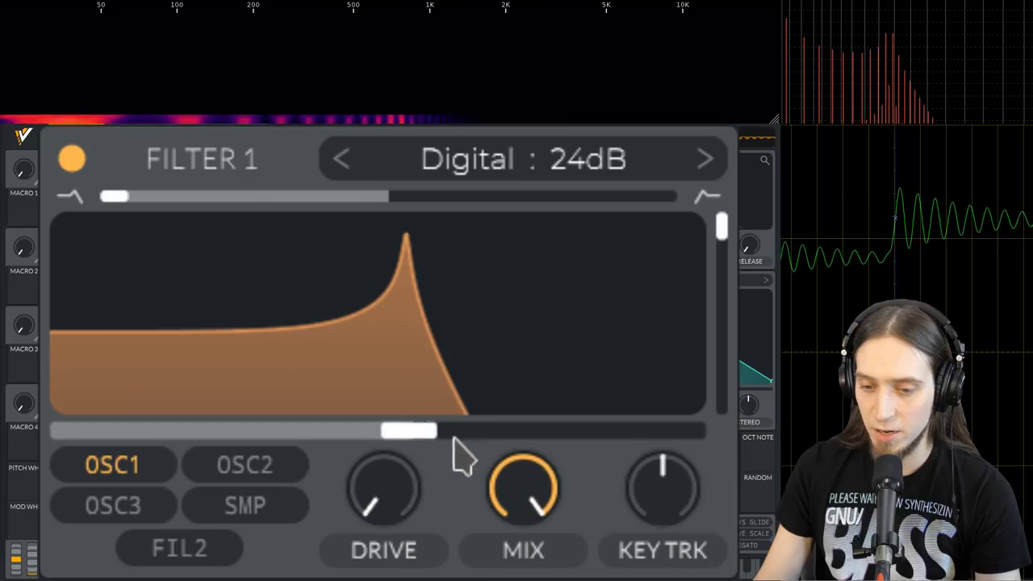
pyautogui.moveTo(449, 439); pyautogui.dragTo(452, 507)
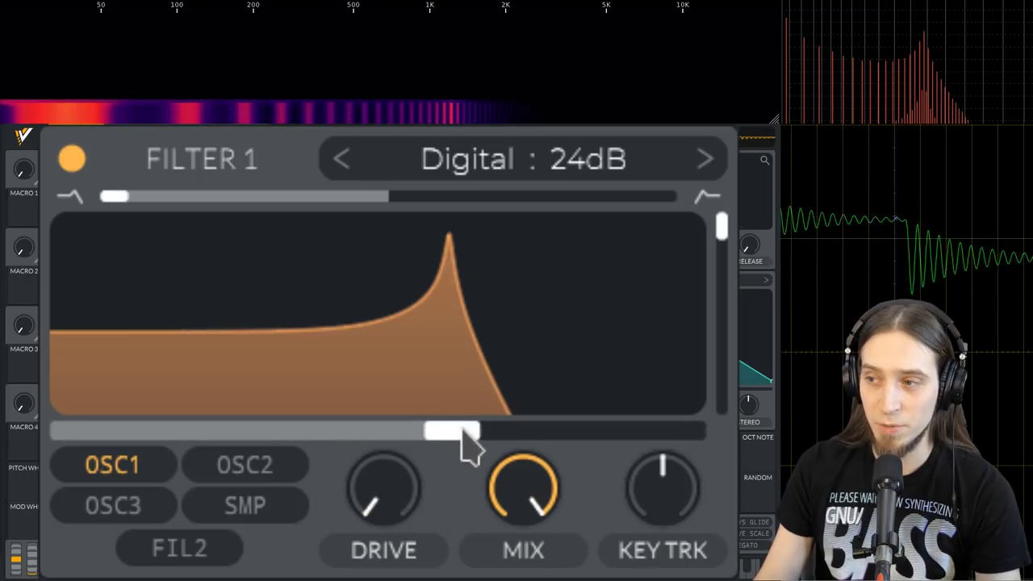
pyautogui.moveTo(468, 443); pyautogui.dragTo(489, 537)
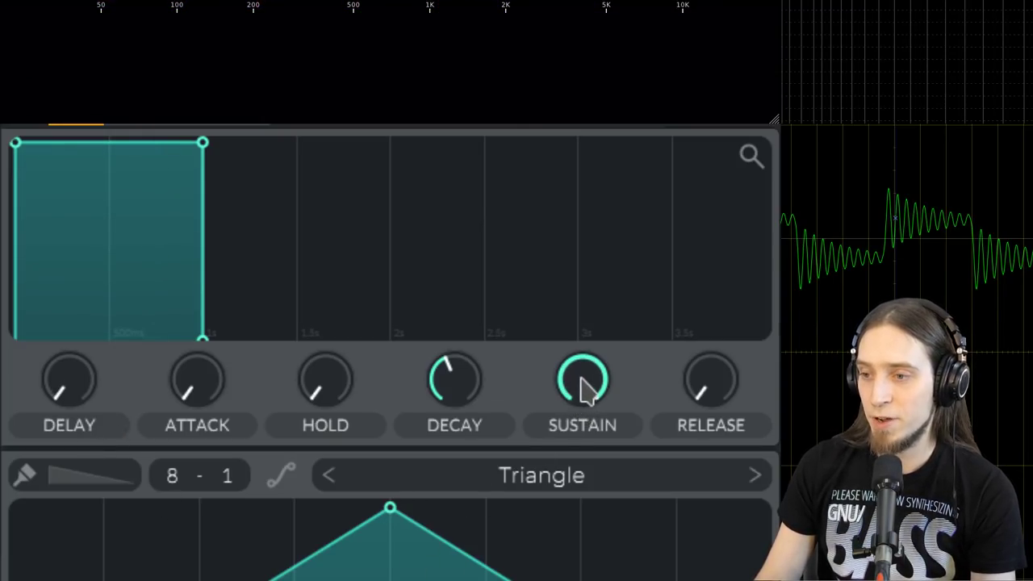
# Lower Envelope 1's sustain in stages to about 0.2.
pyautogui.moveTo(586, 391); pyautogui.dragTo(584, 417)
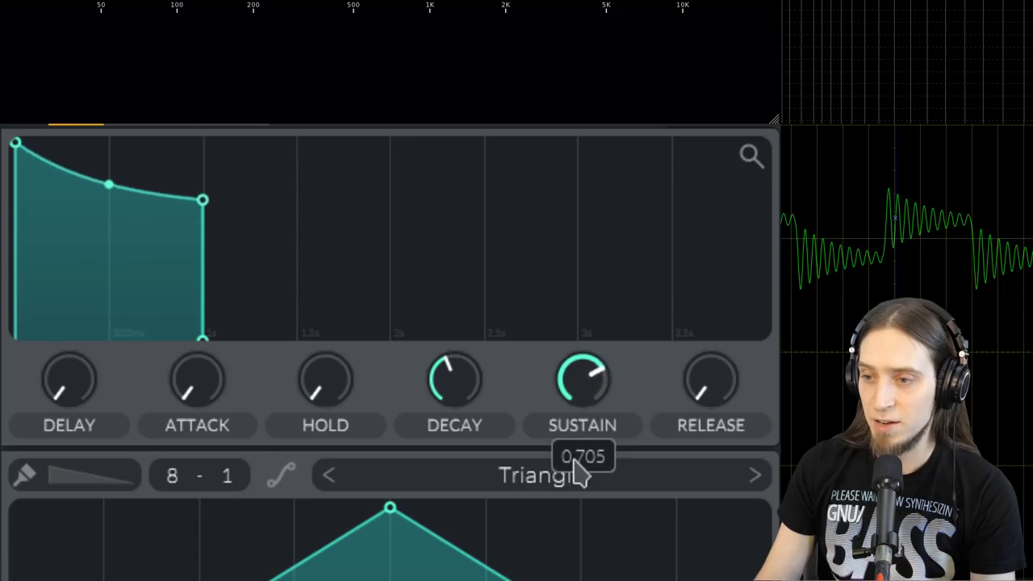
pyautogui.moveTo(583, 475); pyautogui.dragTo(578, 533)
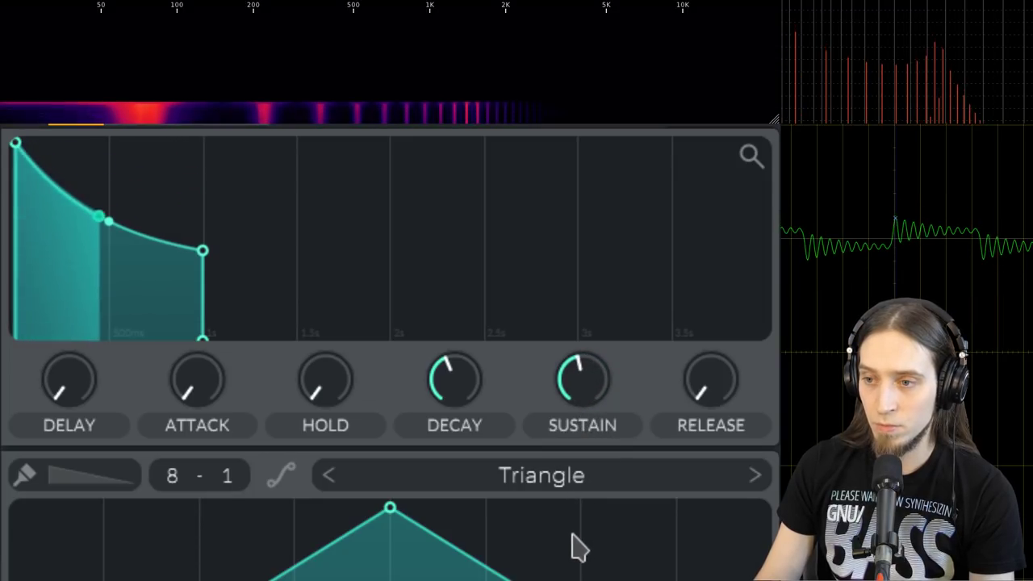
pyautogui.moveTo(588, 410); pyautogui.dragTo(589, 473)
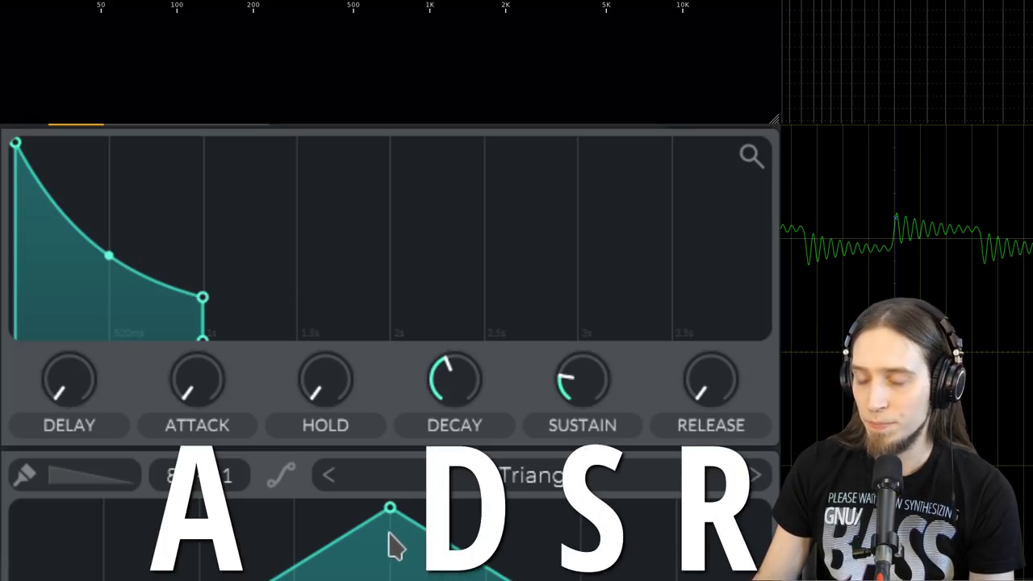
# Lengthen Envelope 1's attack to audition slower fade-ins and return it to zero.
pyautogui.moveTo(212, 381); pyautogui.dragTo(240, 307)
pyautogui.moveTo(192, 368); pyautogui.dragTo(199, 325)
pyautogui.moveTo(196, 396); pyautogui.dragTo(193, 442)
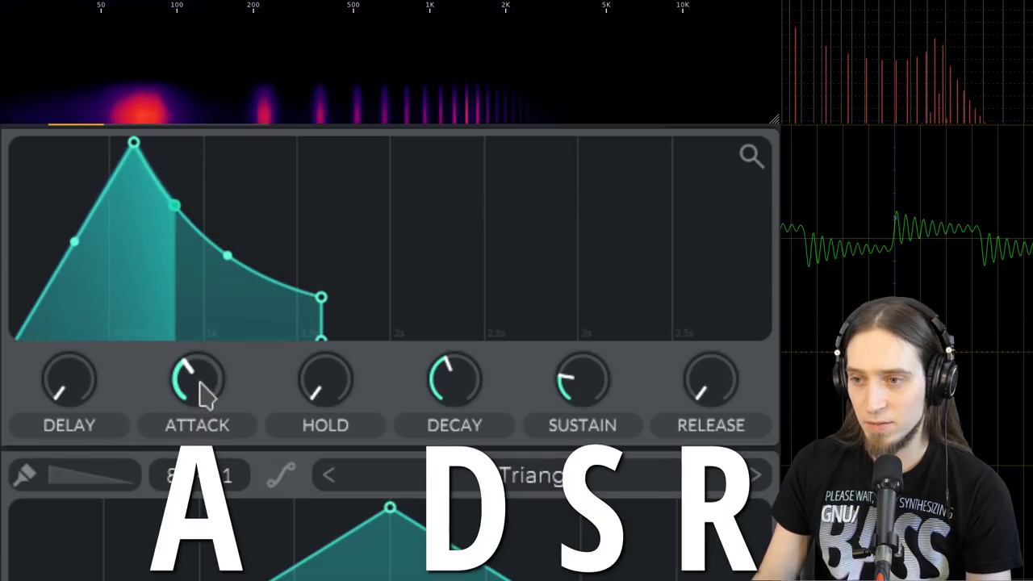
pyautogui.moveTo(201, 396); pyautogui.dragTo(180, 439)
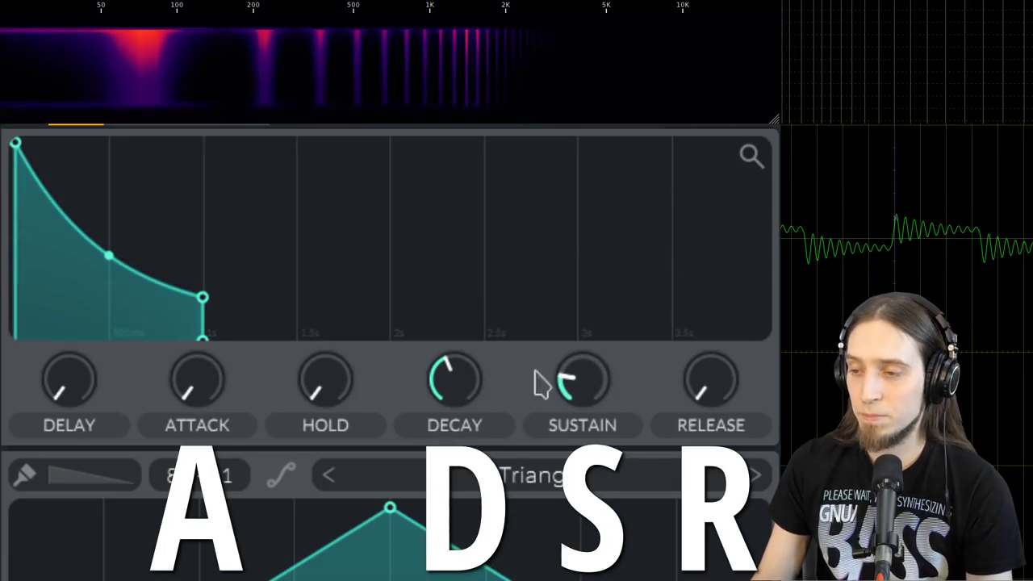
# Audition Envelope 1 with sustain at about three quarters and at zero, ending at about half.
pyautogui.moveTo(556, 394); pyautogui.dragTo(613, 286)
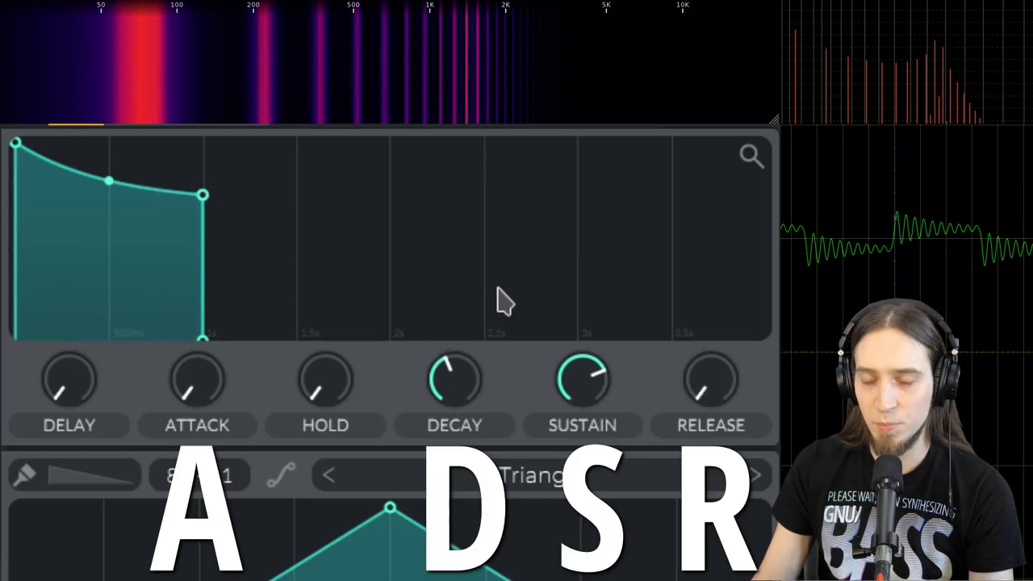
pyautogui.moveTo(597, 387); pyautogui.dragTo(590, 533)
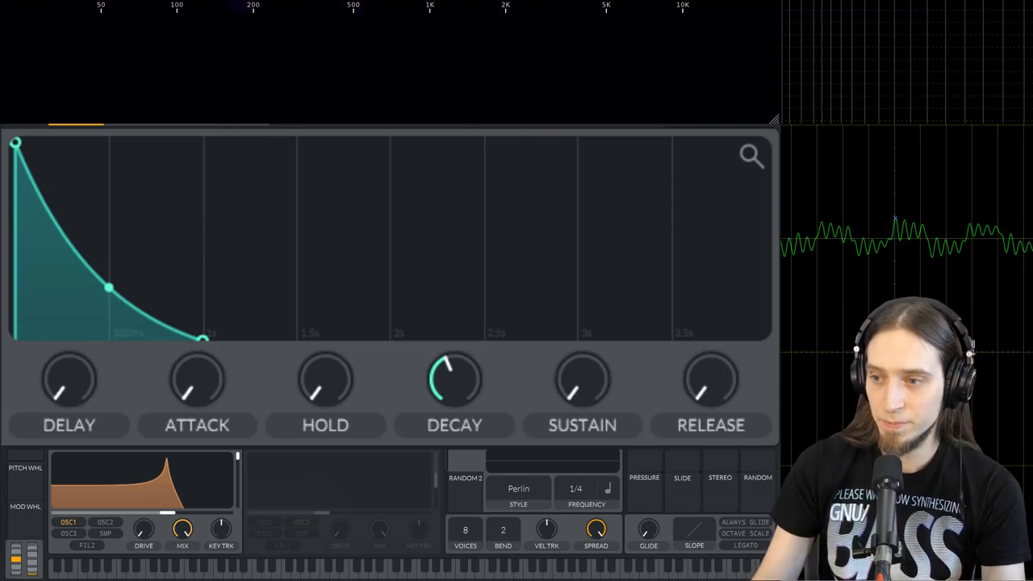
pyautogui.moveTo(595, 401); pyautogui.dragTo(571, 257)
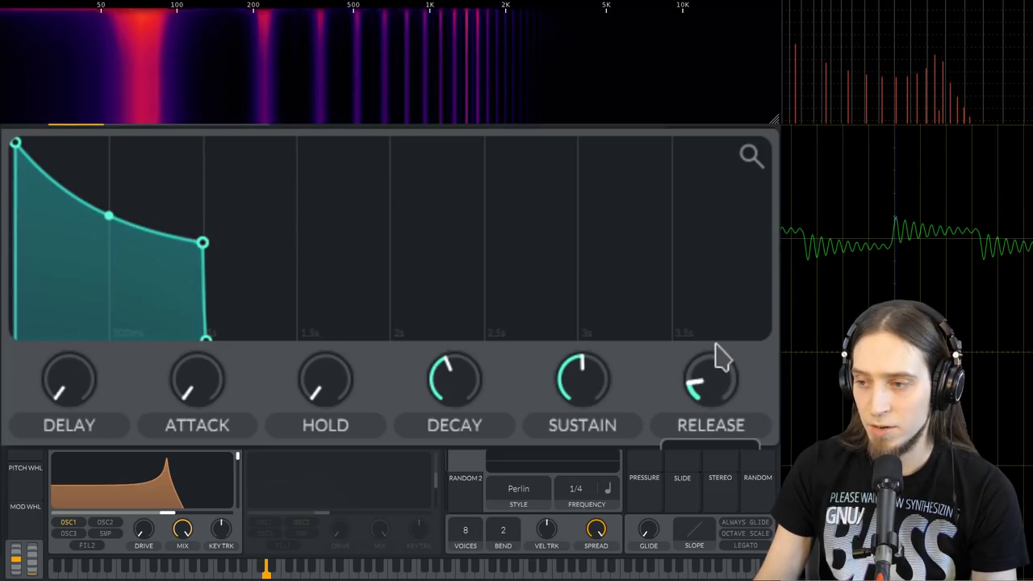
# Lengthen Envelope 1's release well beyond one second and reset its sustain to maximum.
pyautogui.moveTo(716, 350); pyautogui.dragTo(714, 271)
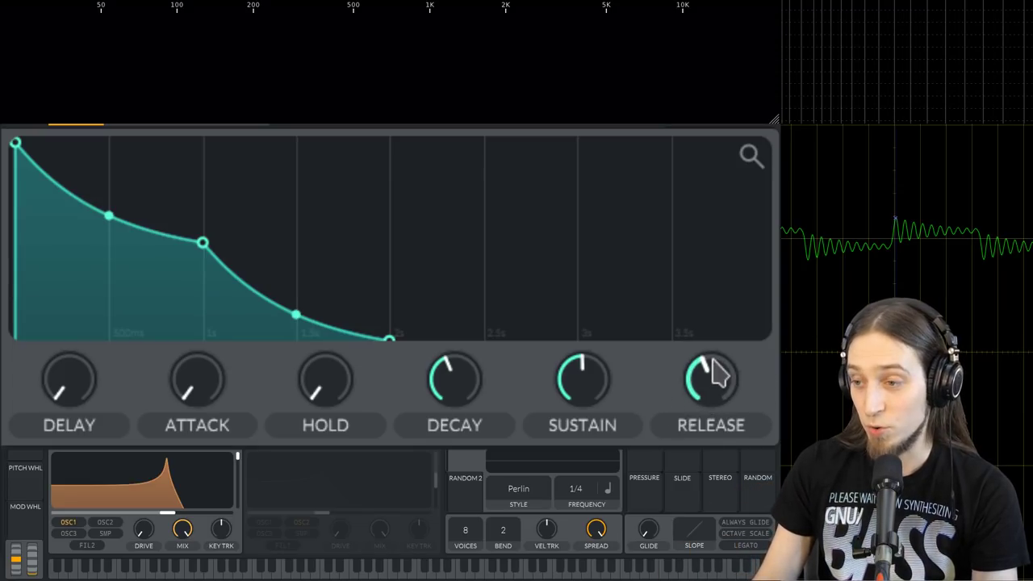
pyautogui.moveTo(711, 362); pyautogui.dragTo(711, 342)
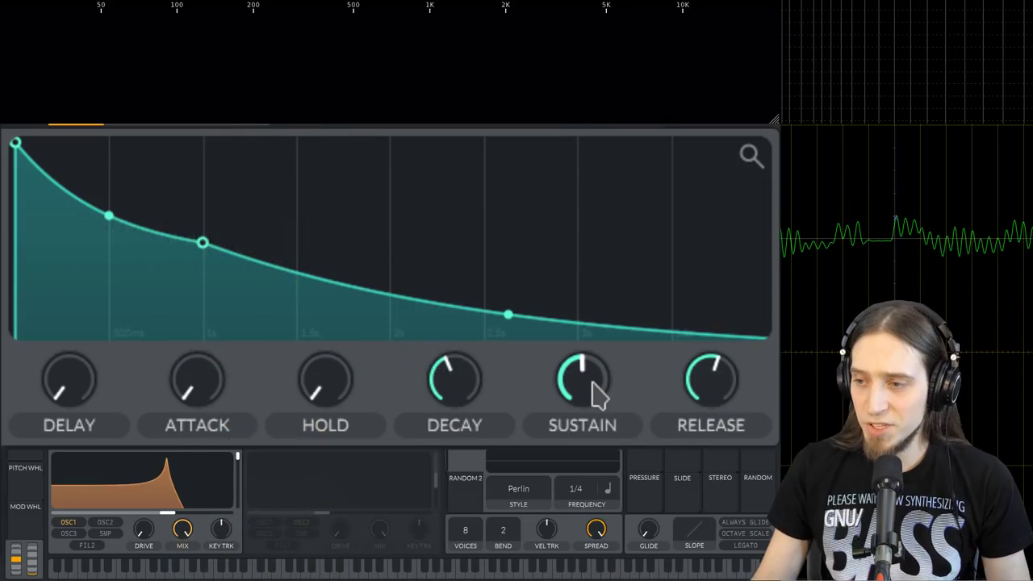
pyautogui.rightClick(584, 394)
pyautogui.click(591, 386)
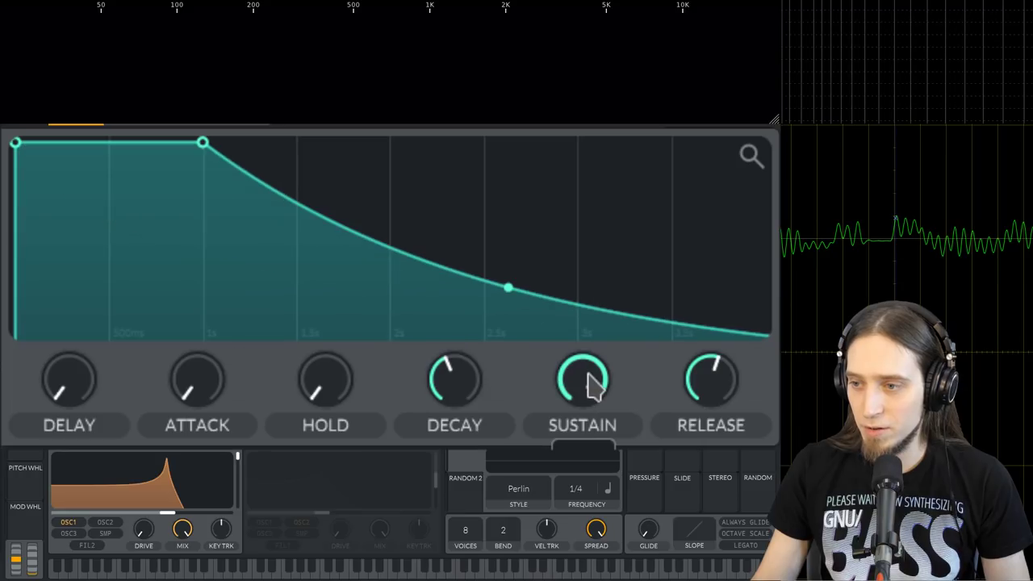
pyautogui.scroll(-10, 727, 395)
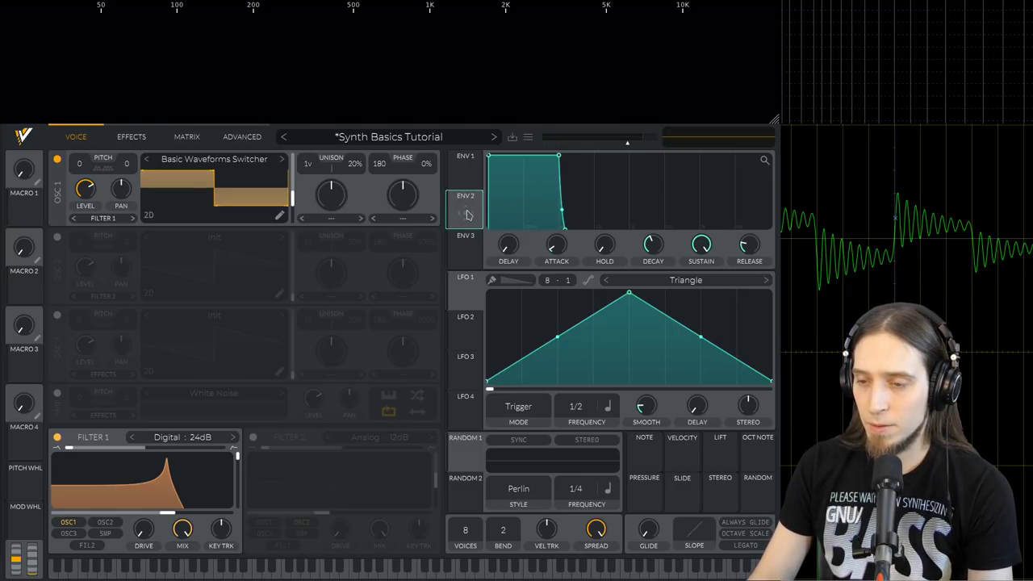
# Assign Envelope 2 as a modulator of Filter 1's cutoff and lower the base cutoff.
pyautogui.moveTo(466, 214); pyautogui.dragTo(314, 330)
pyautogui.moveTo(178, 454); pyautogui.dragTo(160, 485)
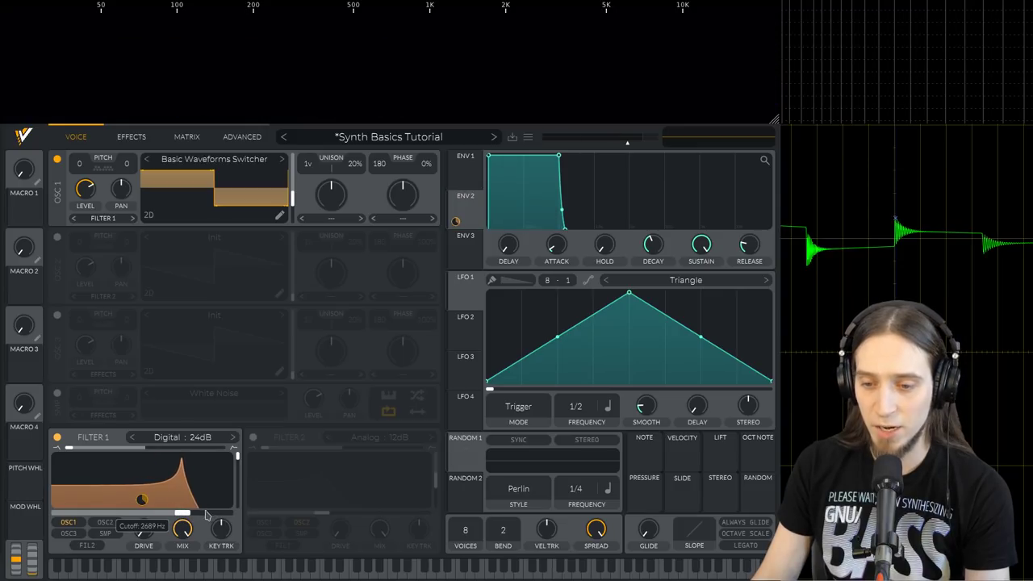
pyautogui.scroll(-5, 185, 515)
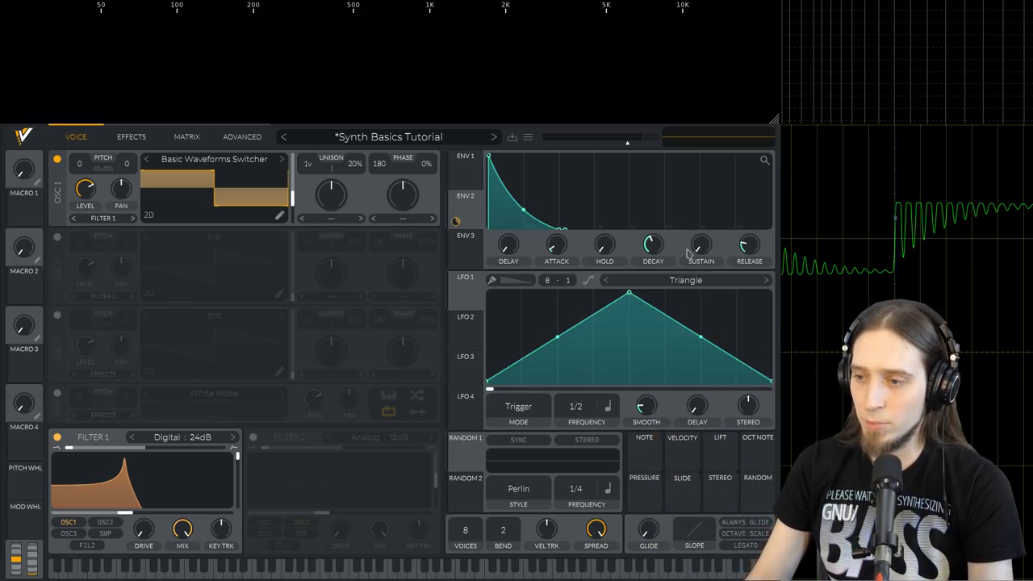
# Set Envelope 2's sustain to maximum, lengthen its attack to about 1.6 s and play a test note.
pyautogui.moveTo(704, 253); pyautogui.dragTo(710, 159)
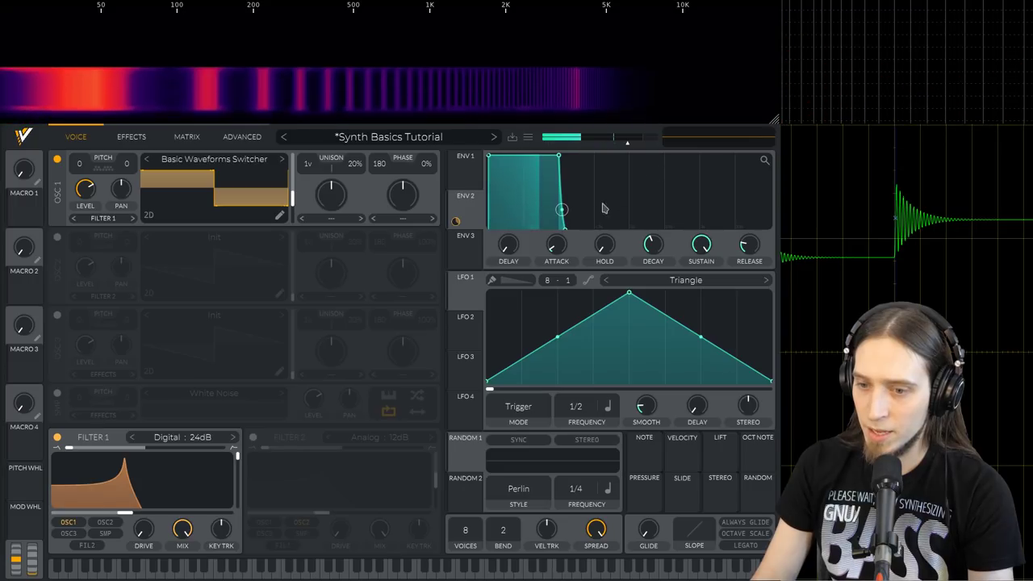
pyautogui.moveTo(557, 246); pyautogui.dragTo(555, 204)
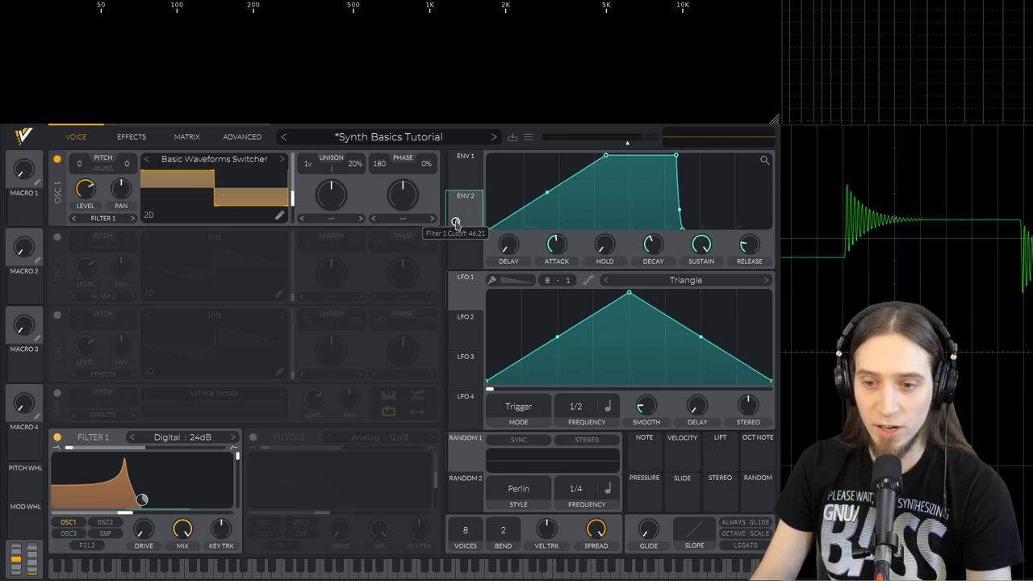
pyautogui.press('a')
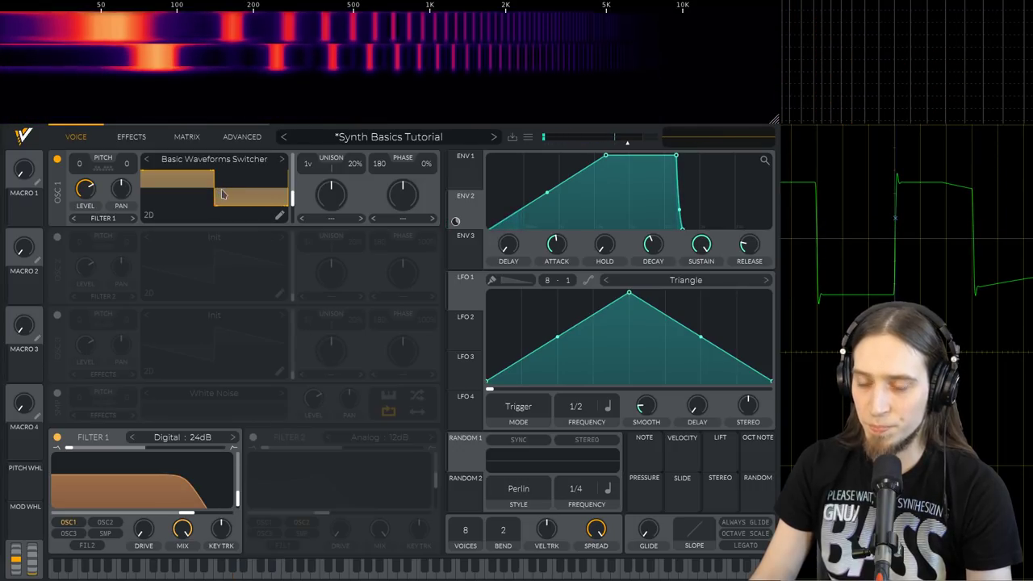
# Switch Oscillator 1 to the sawtooth waveform and raise Filter 1's cutoff to about 10.9 kHz.
pyautogui.moveTo(172, 196); pyautogui.dragTo(97, 203)
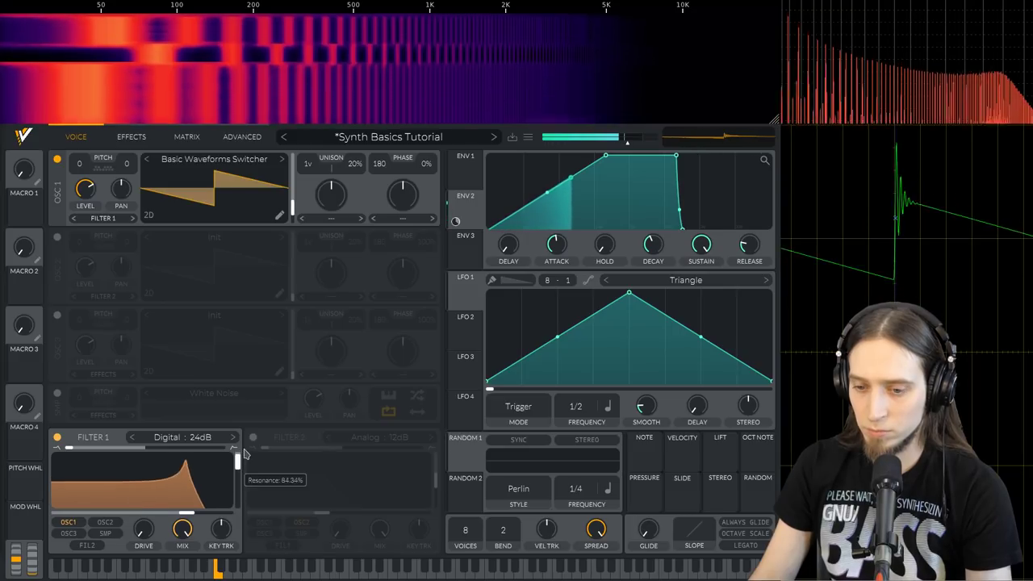
pyautogui.moveTo(187, 514); pyautogui.dragTo(239, 510)
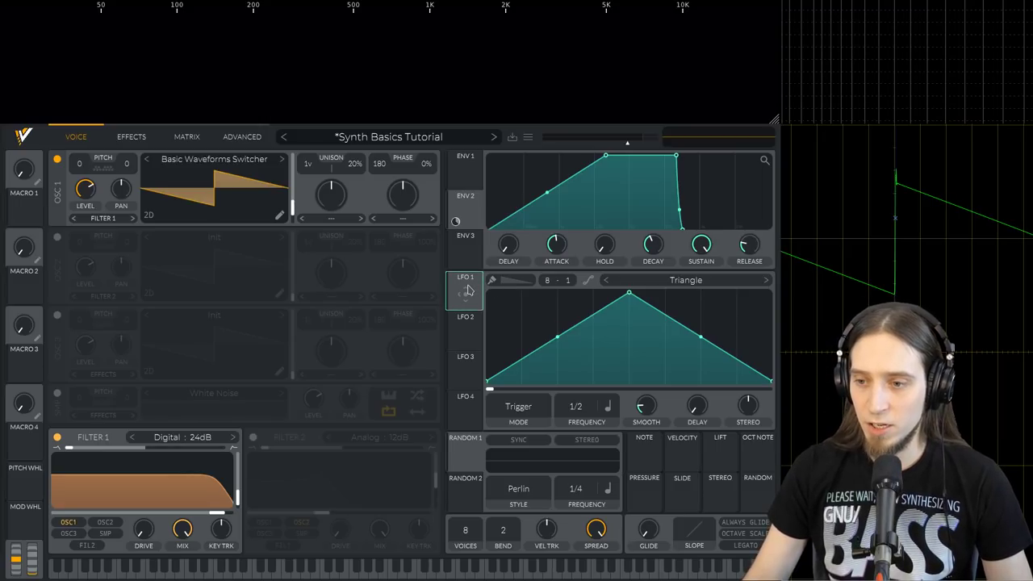
# Assign LFO 1 to Filter 1's cutoff and lower the filter's base cutoff.
pyautogui.moveTo(469, 291); pyautogui.dragTo(135, 494)
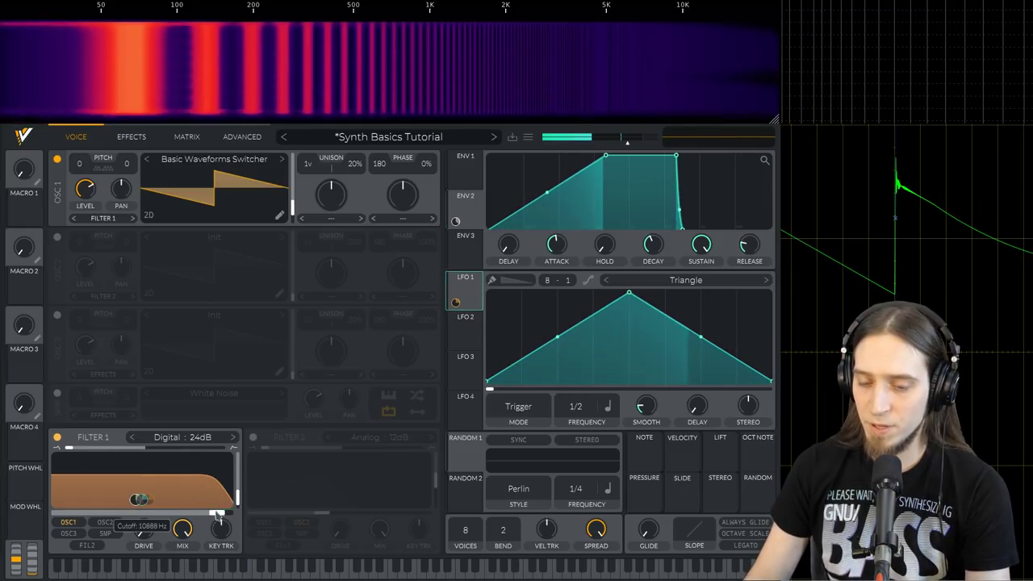
pyautogui.moveTo(217, 514); pyautogui.dragTo(118, 516)
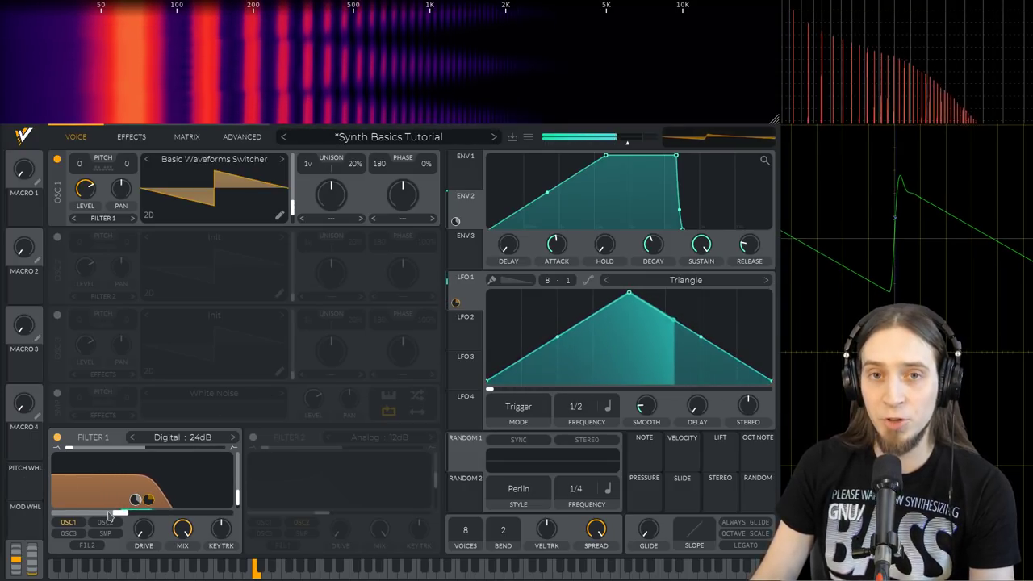
# Try the smoothed curve on LFO 1's triangle shape.
pyautogui.click(589, 282)
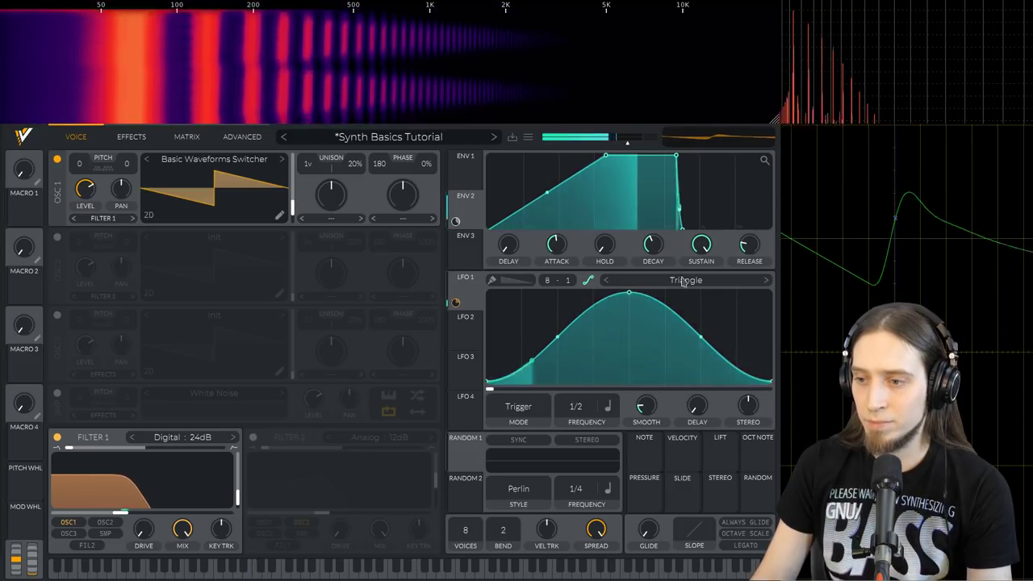
pyautogui.moveTo(646, 401); pyautogui.dragTo(642, 406)
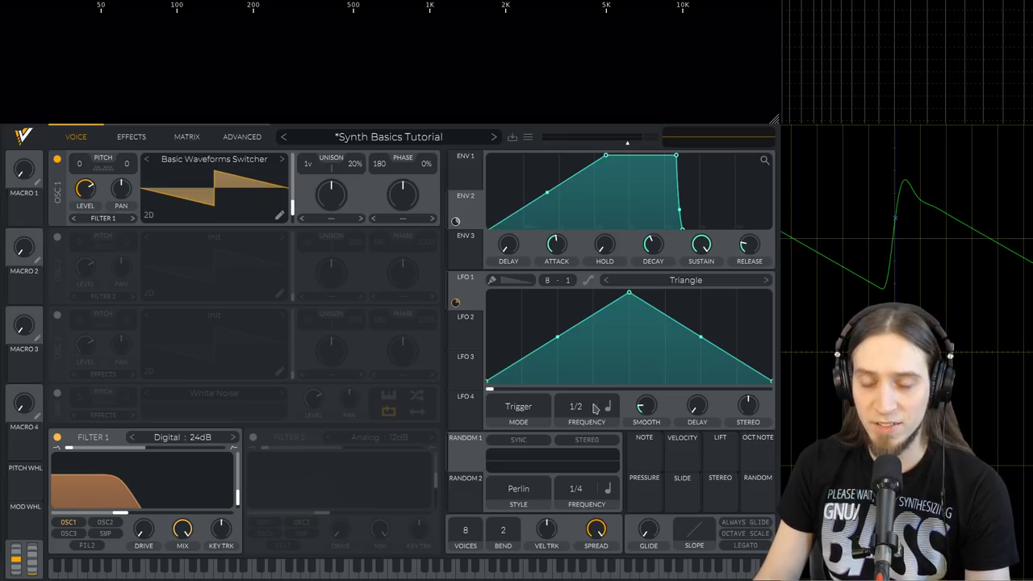
# Switch LFO 1's frequency to Seconds and set it to 0.100 secs.
pyautogui.click(611, 409)
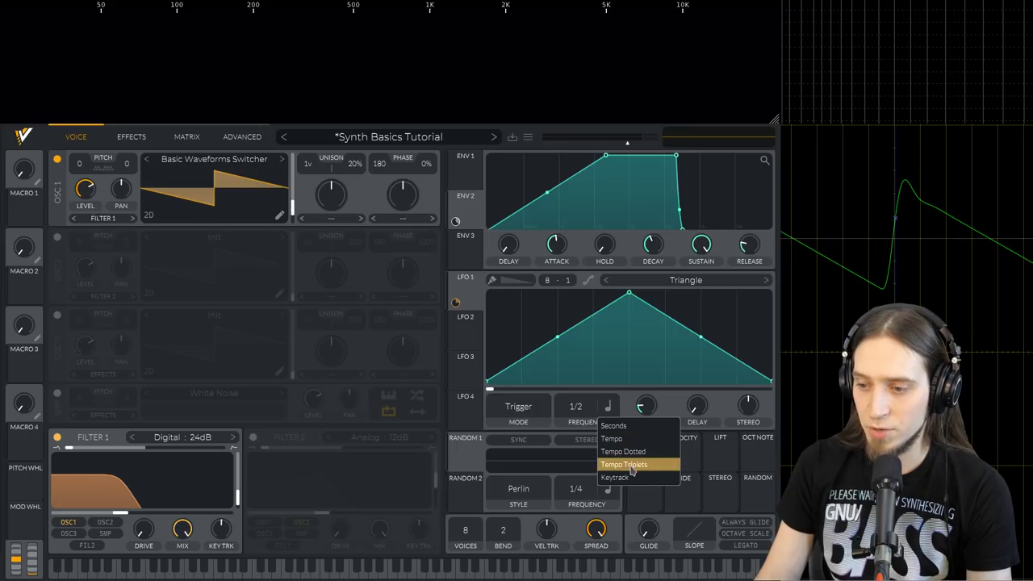
pyautogui.click(631, 427)
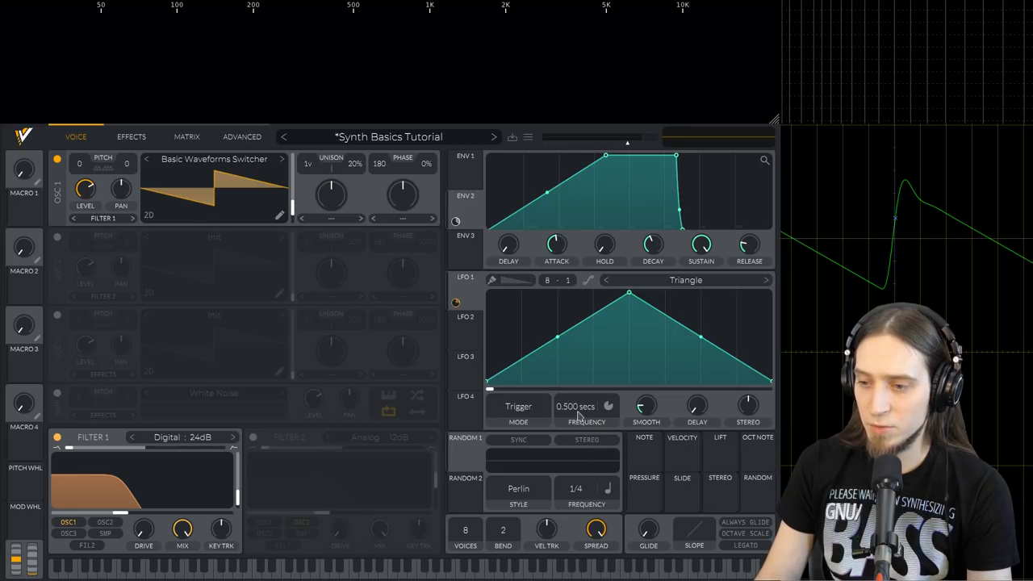
pyautogui.moveTo(583, 406)
pyautogui.mouseDown()
pyautogui.moveTo(596, 373)
pyautogui.moveTo(591, 396)
pyautogui.mouseUp()
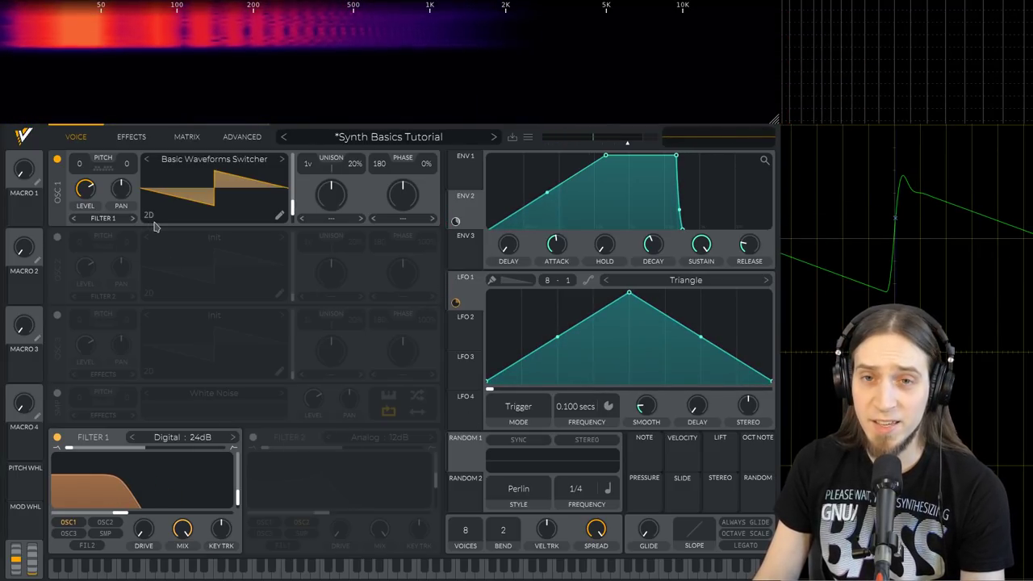
# Switch Oscillator 1 to the square waveform and increase LFO 1's modulation depth on Filter 1's cutoff.
pyautogui.moveTo(257, 197); pyautogui.dragTo(257, 180)
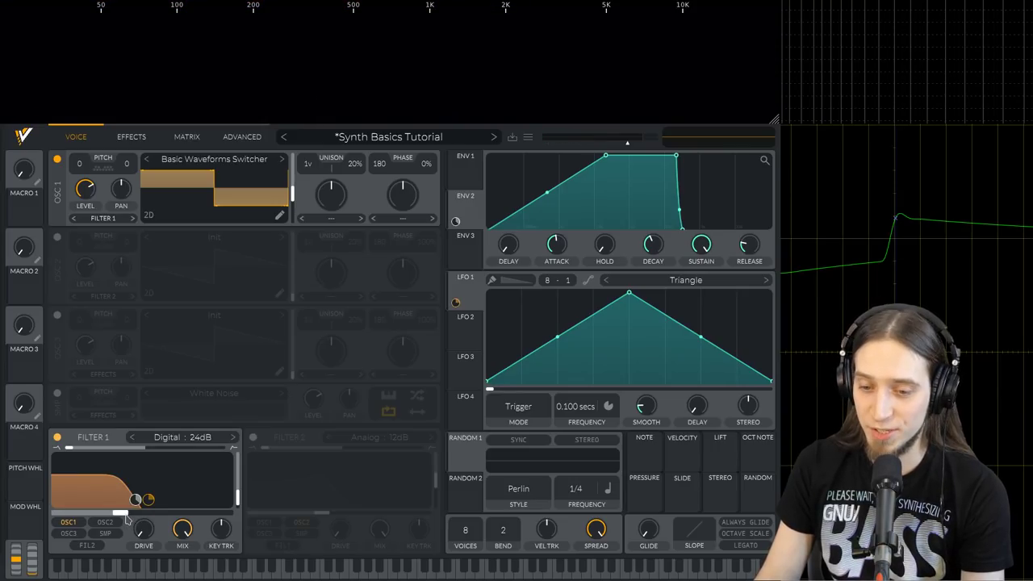
pyautogui.moveTo(148, 500); pyautogui.dragTo(148, 487)
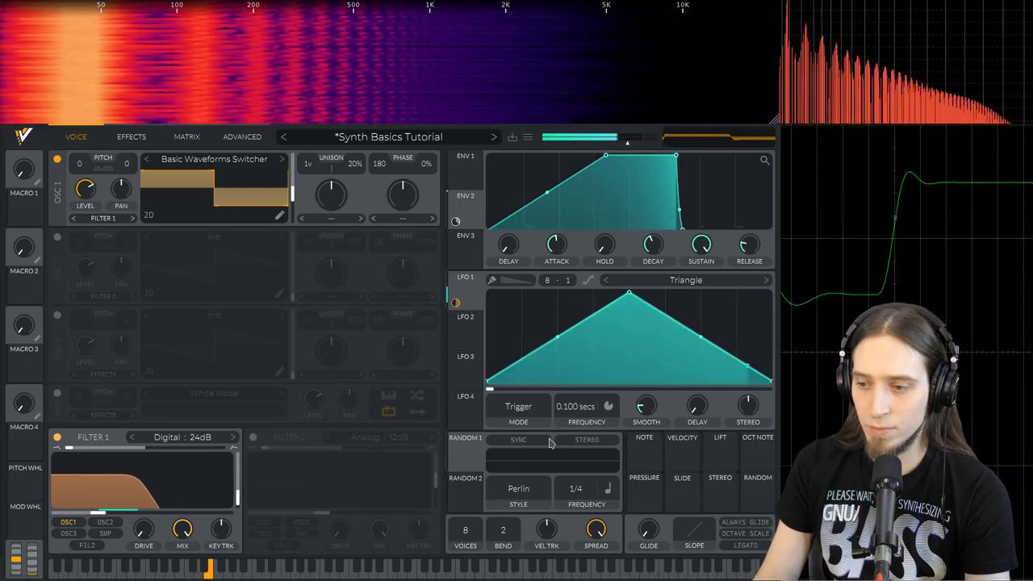
# Switch LFO 1's frequency back to Tempo sync and audition its rate, ending at 1/4.
pyautogui.click(609, 408)
pyautogui.click(615, 440)
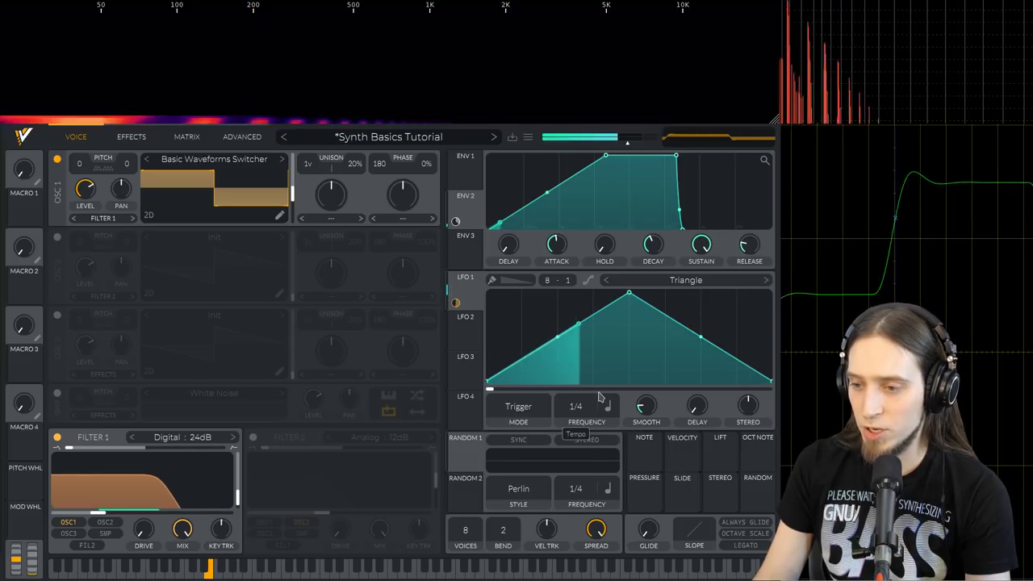
pyautogui.moveTo(599, 396); pyautogui.dragTo(598, 420)
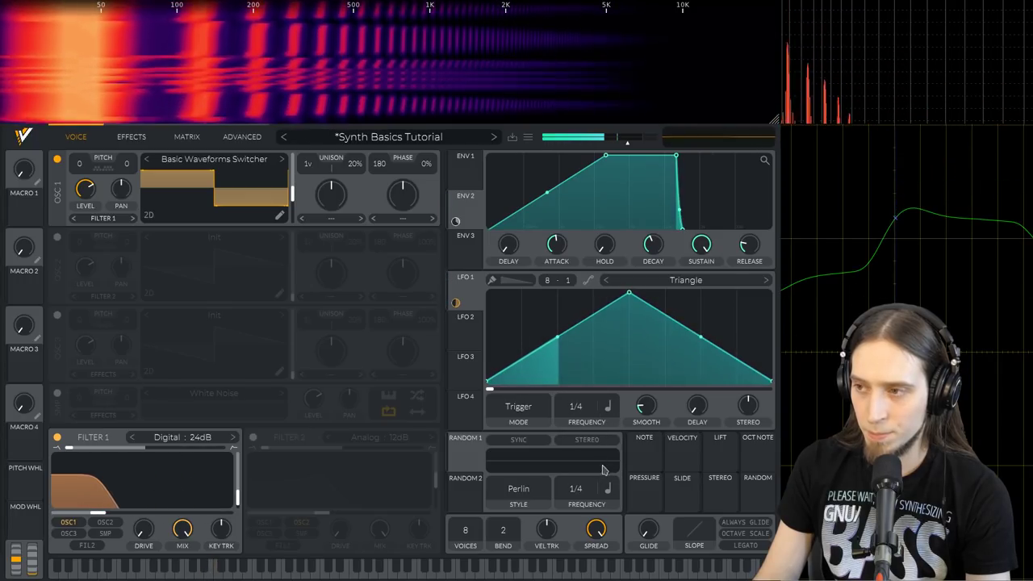
# Turn off Filter 1 and assign LFO 1 to Oscillator 1's level as a bipolar modulation.
pyautogui.click(58, 438)
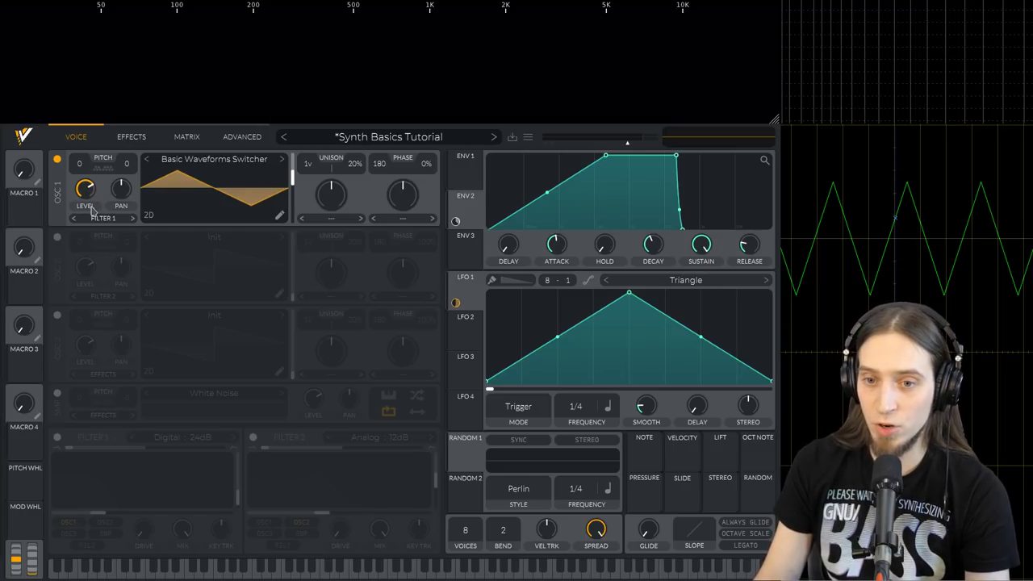
pyautogui.moveTo(456, 303); pyautogui.dragTo(86, 189)
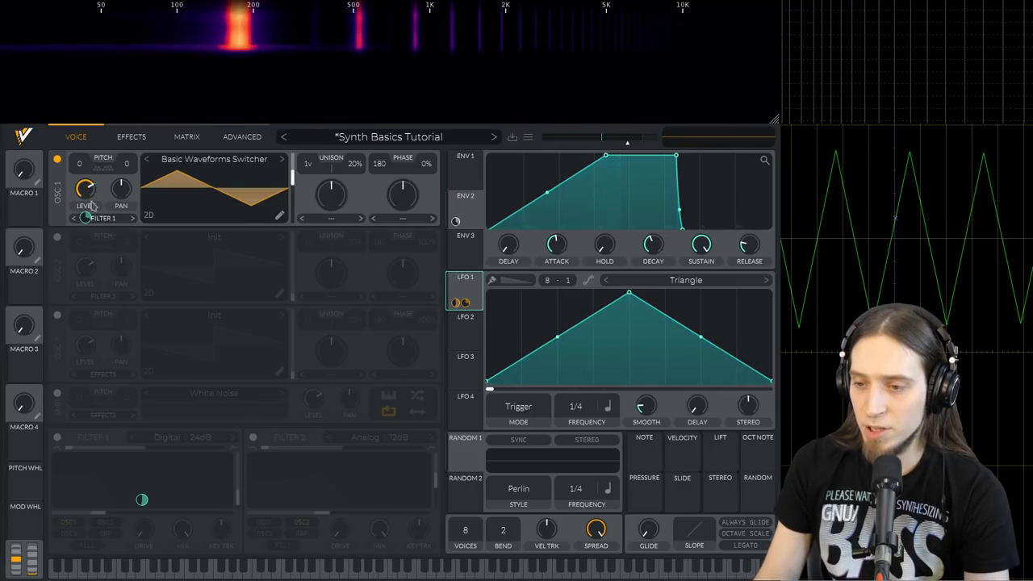
pyautogui.rightClick(86, 219)
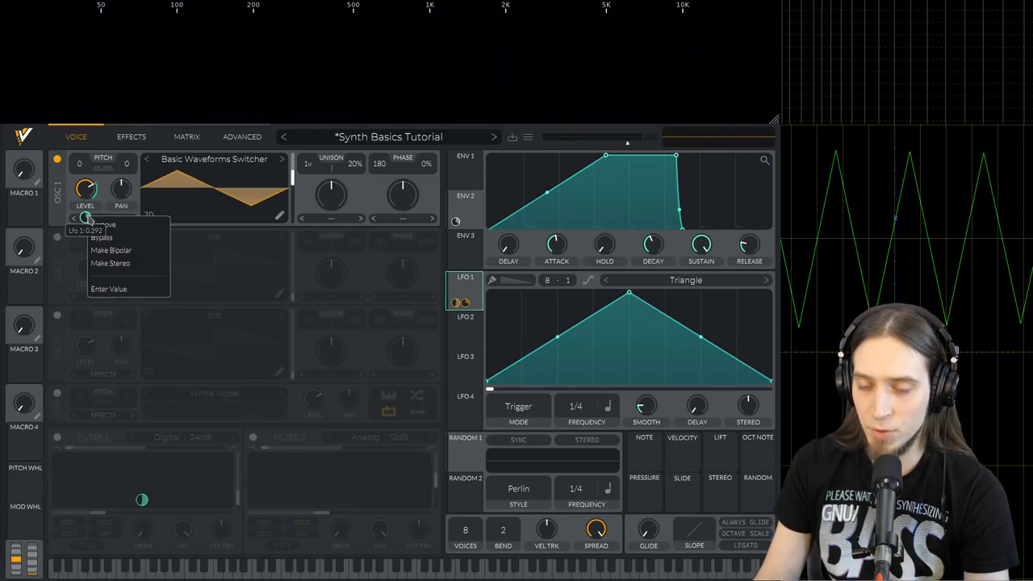
pyautogui.click(149, 251)
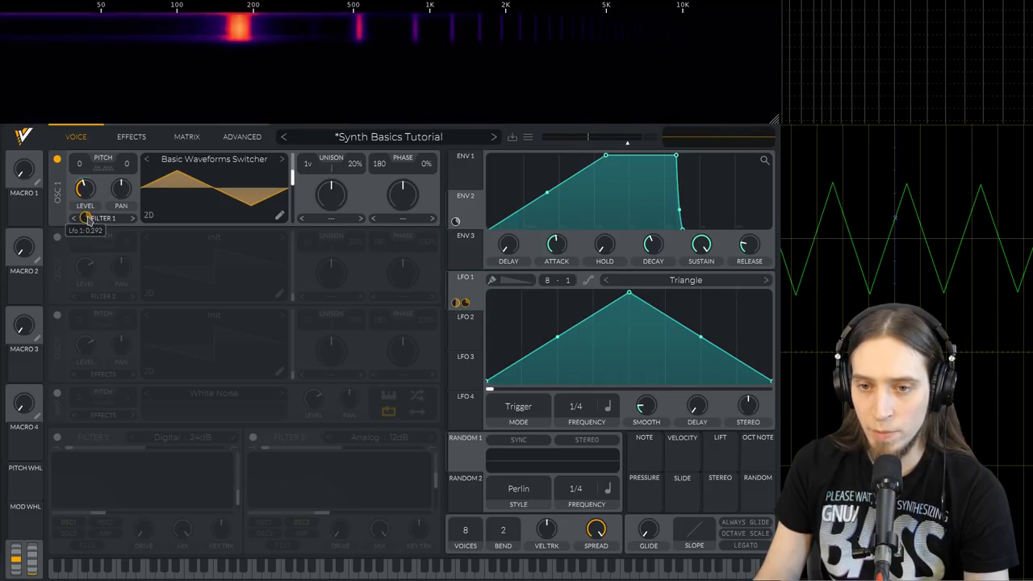
# Increase LFO 1's modulation depth on Oscillator 1's level and set the LFO frequency to 1/32.
pyautogui.moveTo(85, 218); pyautogui.dragTo(85, 199)
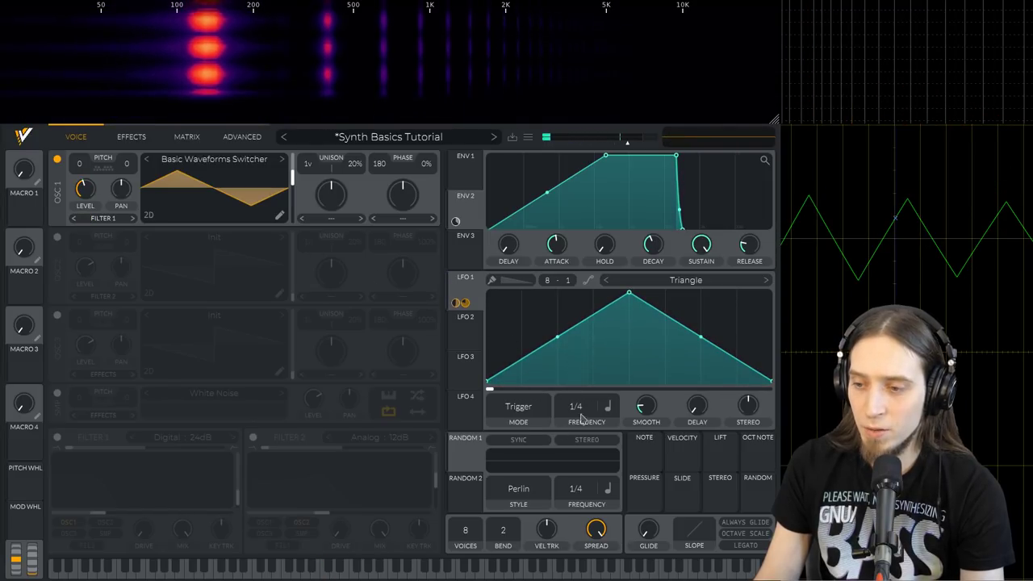
pyautogui.moveTo(577, 408); pyautogui.dragTo(591, 380)
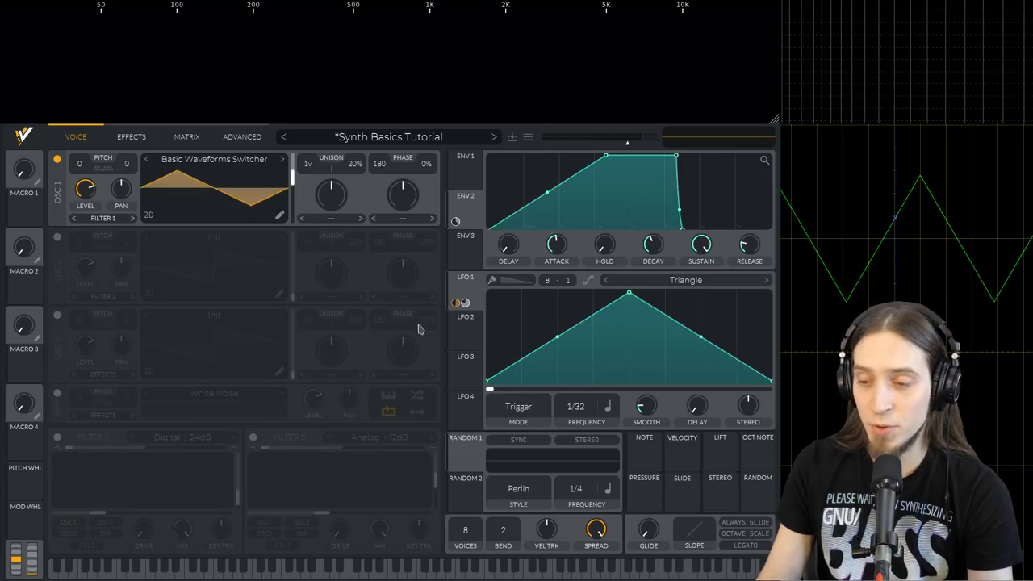
# Assign LFO 1 to Oscillator 1's pitch transpose.
pyautogui.moveTo(468, 295); pyautogui.dragTo(427, 288)
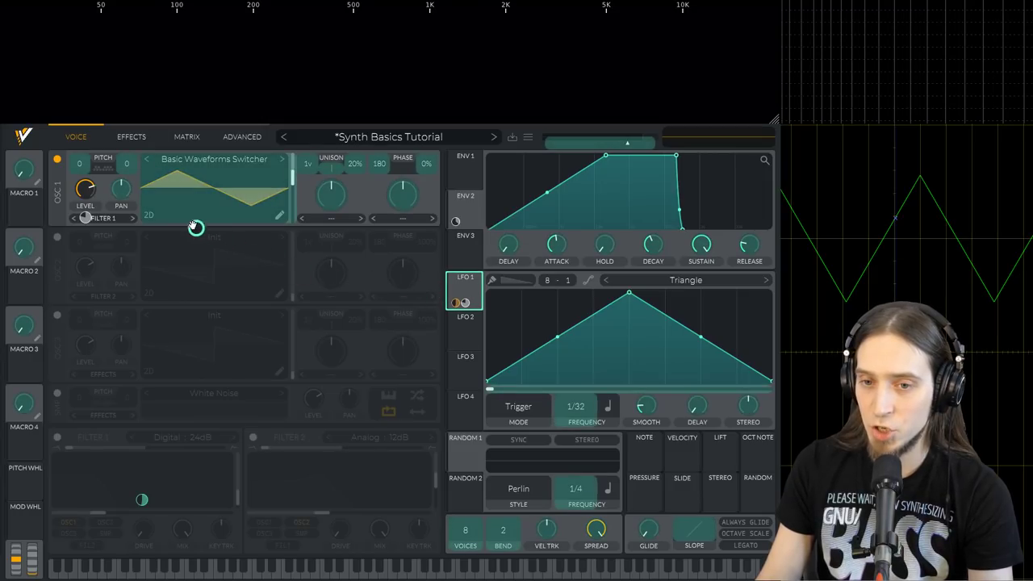
pyautogui.moveTo(194, 226); pyautogui.dragTo(81, 165)
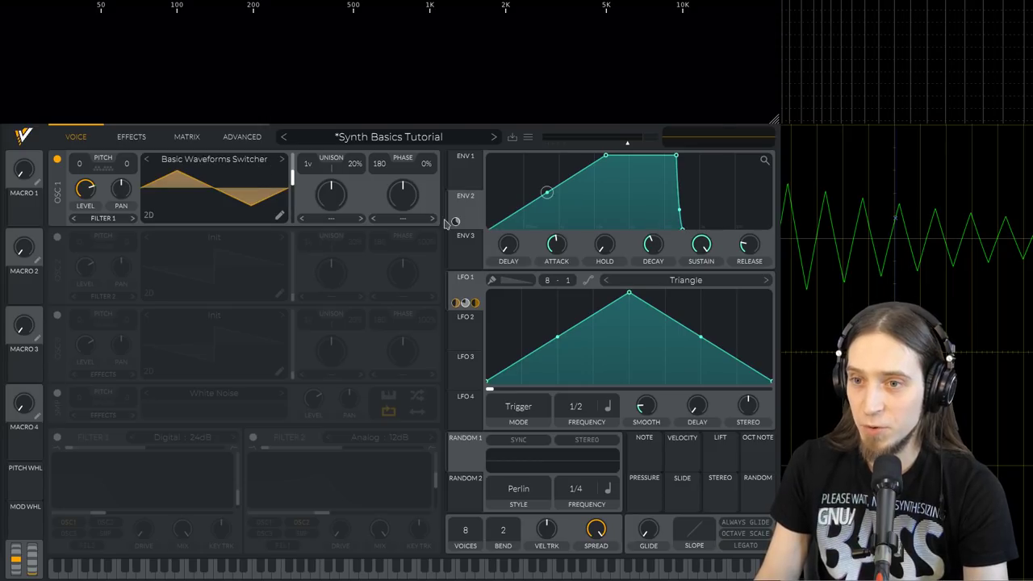
# Play notes to audition LFO 1's pitch modulation at frequencies 2/1, 1/4 and 1/32, ending at 1/8.
pyautogui.press('a')
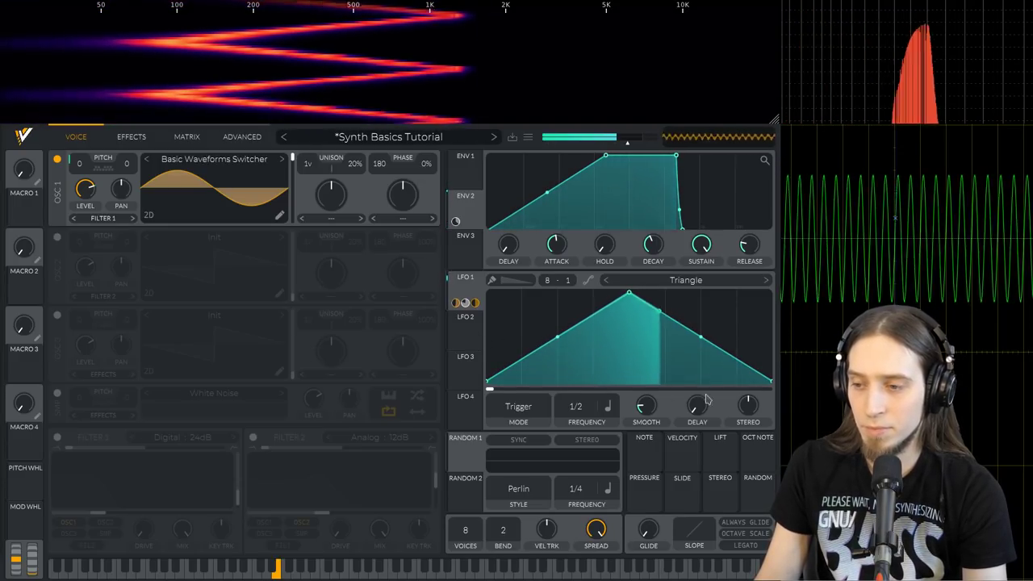
pyautogui.moveTo(576, 407); pyautogui.dragTo(569, 436)
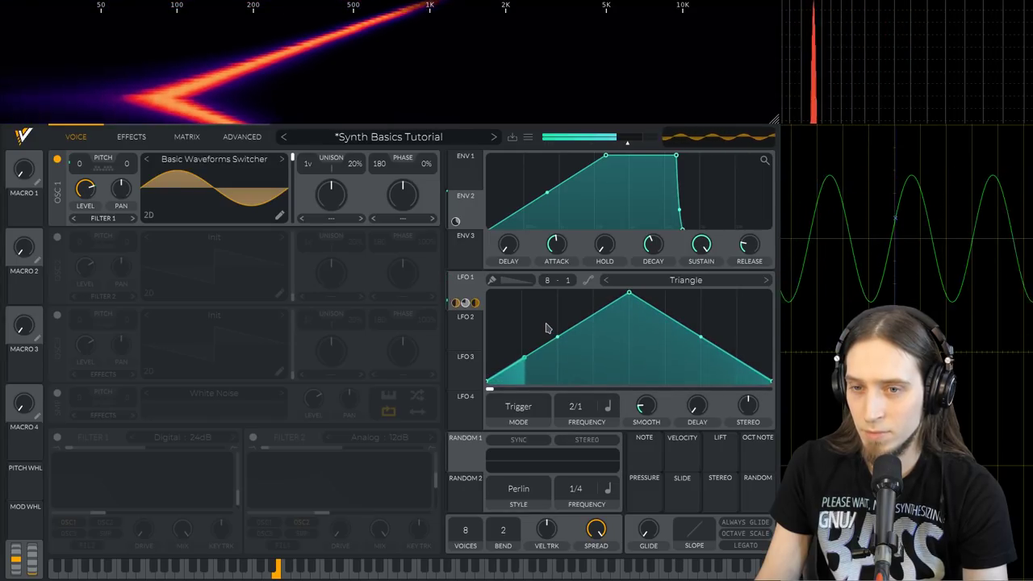
pyautogui.moveTo(576, 407)
pyautogui.mouseDown()
pyautogui.moveTo(574, 298)
pyautogui.moveTo(587, 406)
pyautogui.mouseUp()
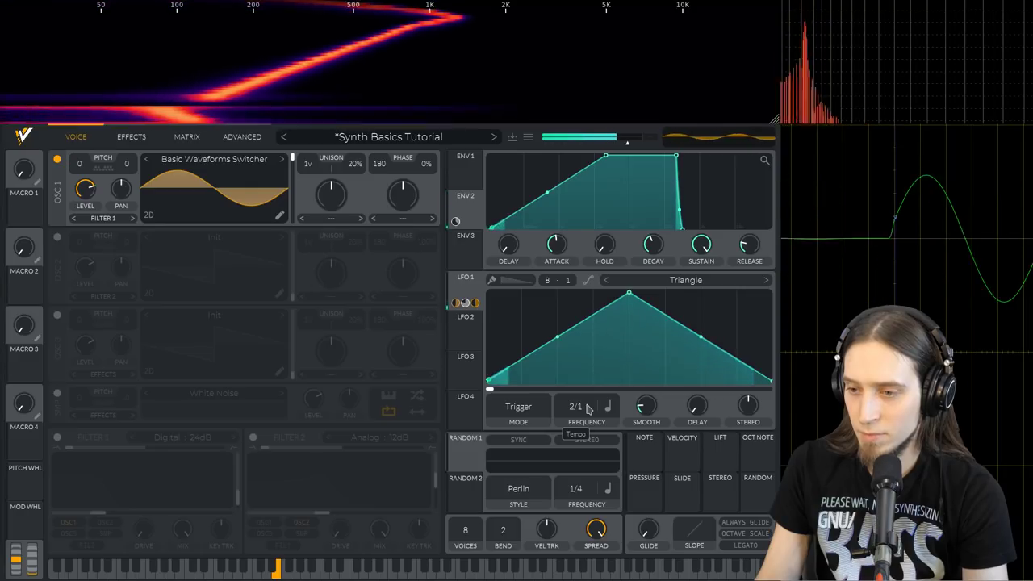
pyautogui.moveTo(587, 381); pyautogui.dragTo(582, 358)
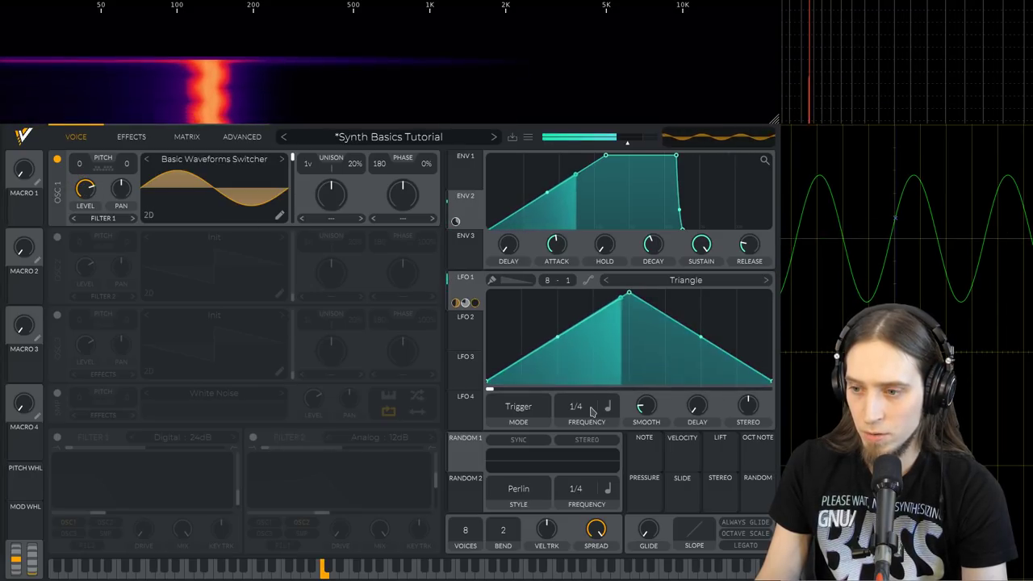
pyautogui.moveTo(593, 407); pyautogui.dragTo(586, 350)
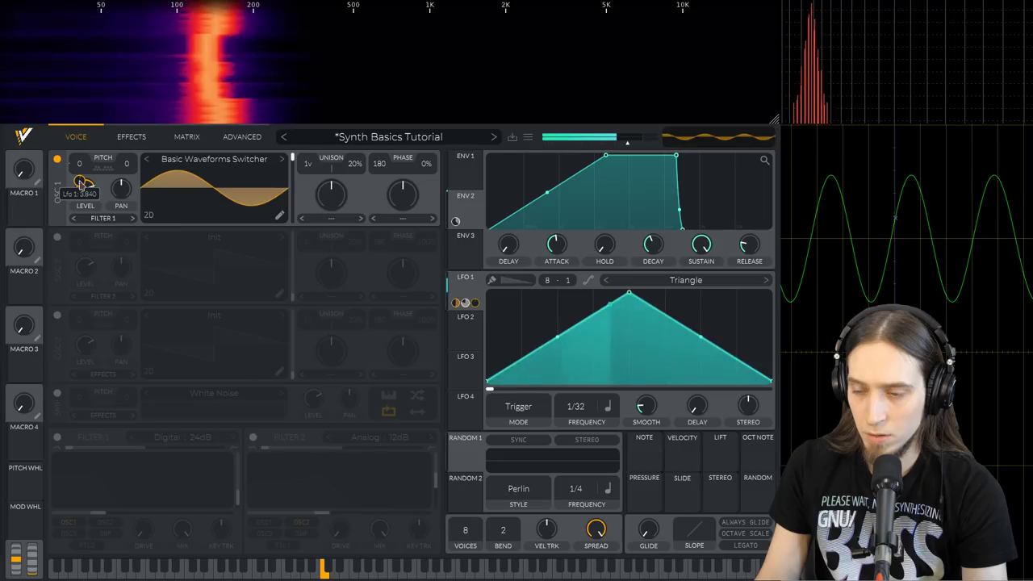
pyautogui.moveTo(584, 406); pyautogui.dragTo(590, 446)
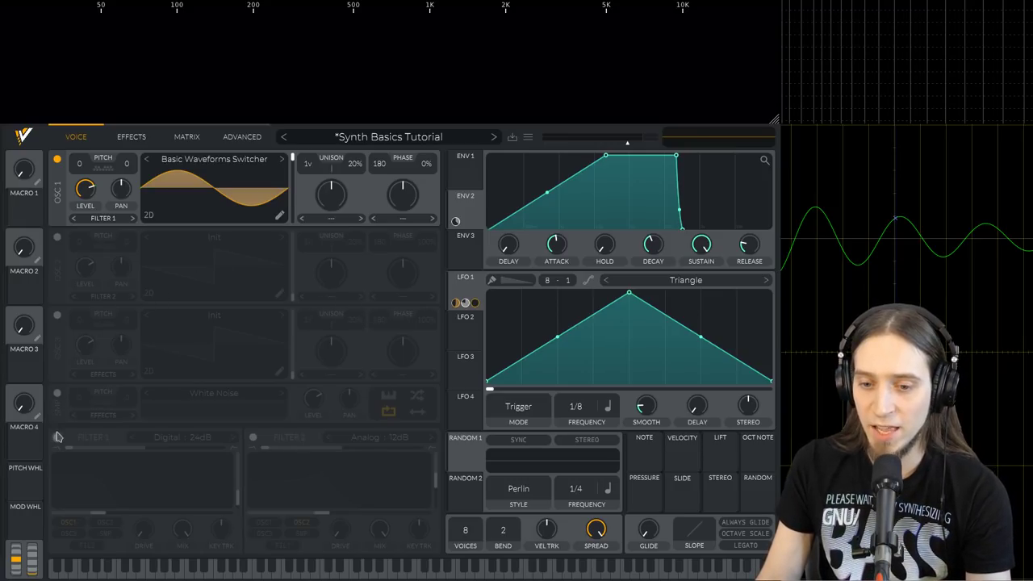
# Turn on Filter 1 with Envelope 2's modulation enabled and switch Oscillator 1 to the sawtooth waveform.
pyautogui.click(57, 437)
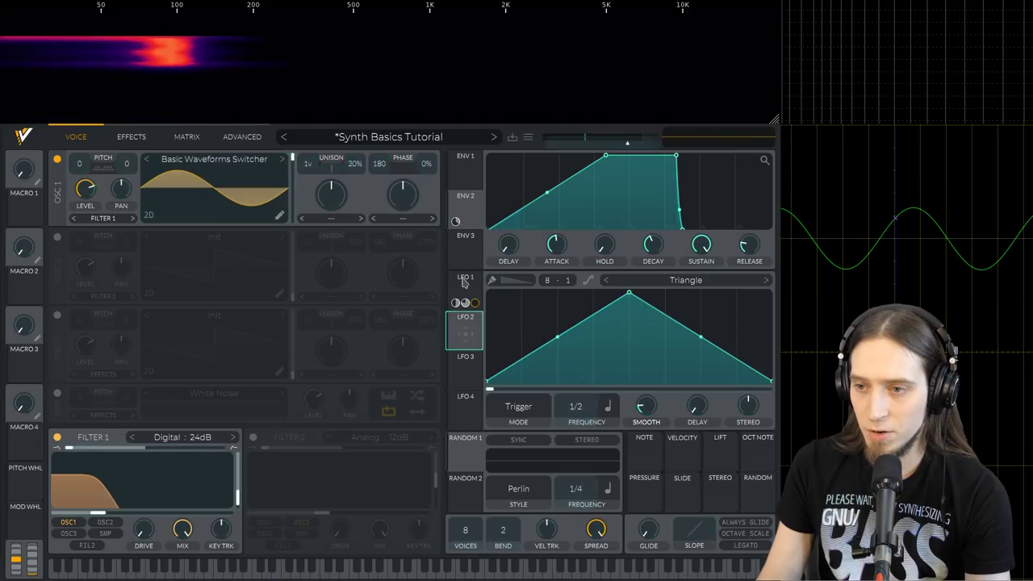
pyautogui.moveTo(455, 221)
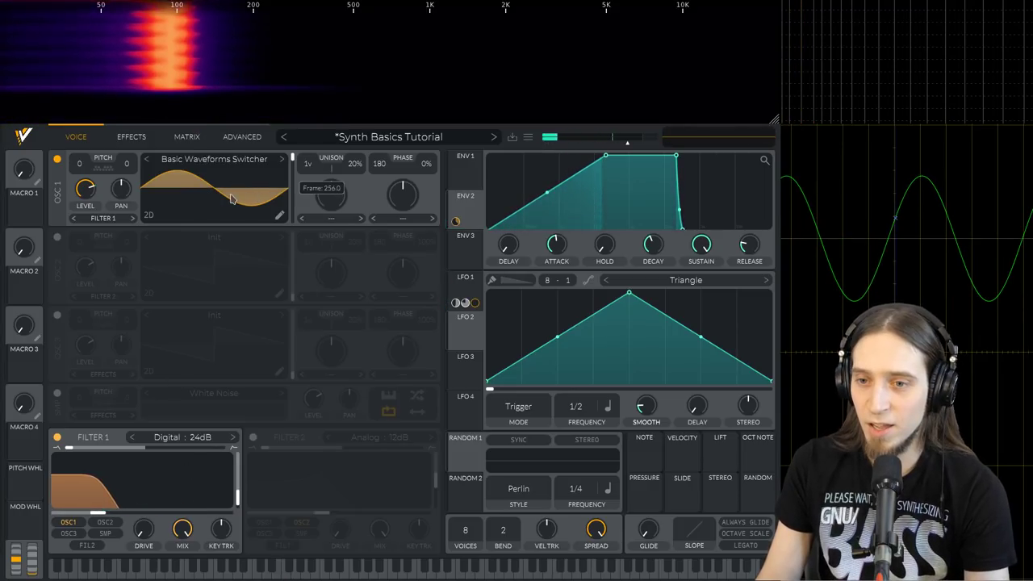
pyautogui.moveTo(191, 187); pyautogui.dragTo(180, 246)
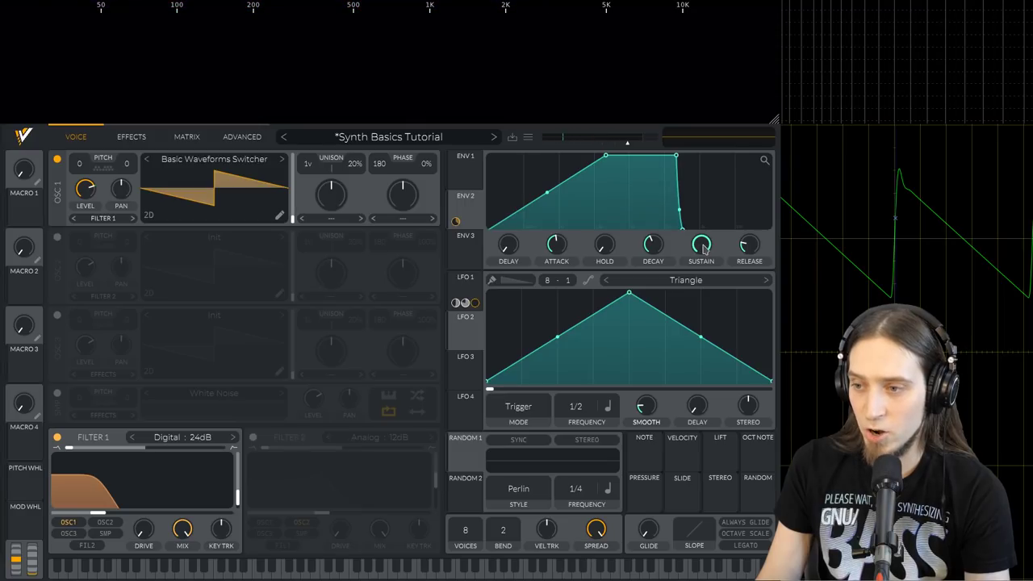
# Reduce Envelope 2's sustain to zero and shorten its attack.
pyautogui.moveTo(703, 248); pyautogui.dragTo(710, 358)
pyautogui.moveTo(569, 259); pyautogui.dragTo(566, 268)
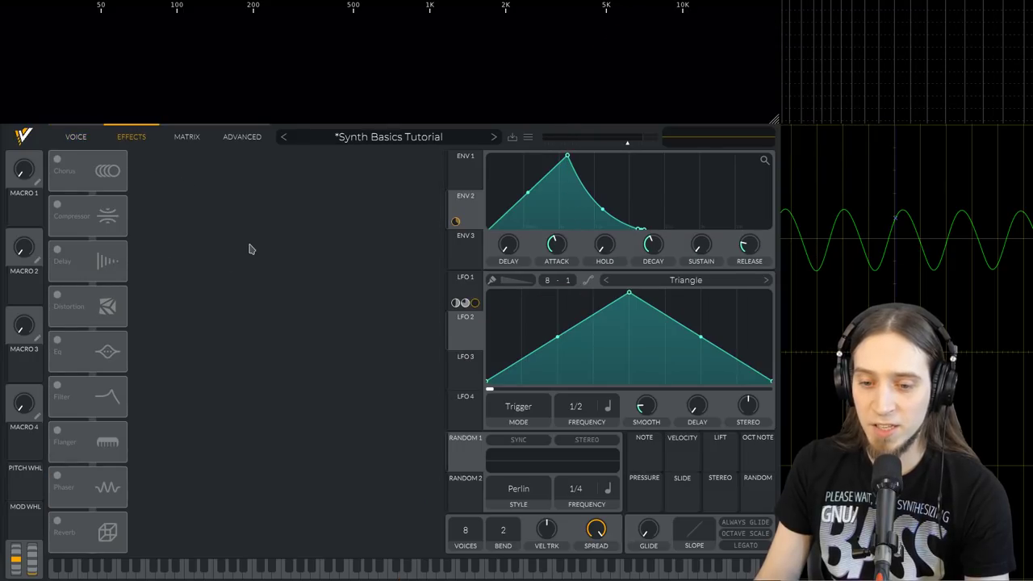
# Enable the Reverb effect, set its time to about 0.417 seconds and adjust its mix by ear.
pyautogui.click(58, 523)
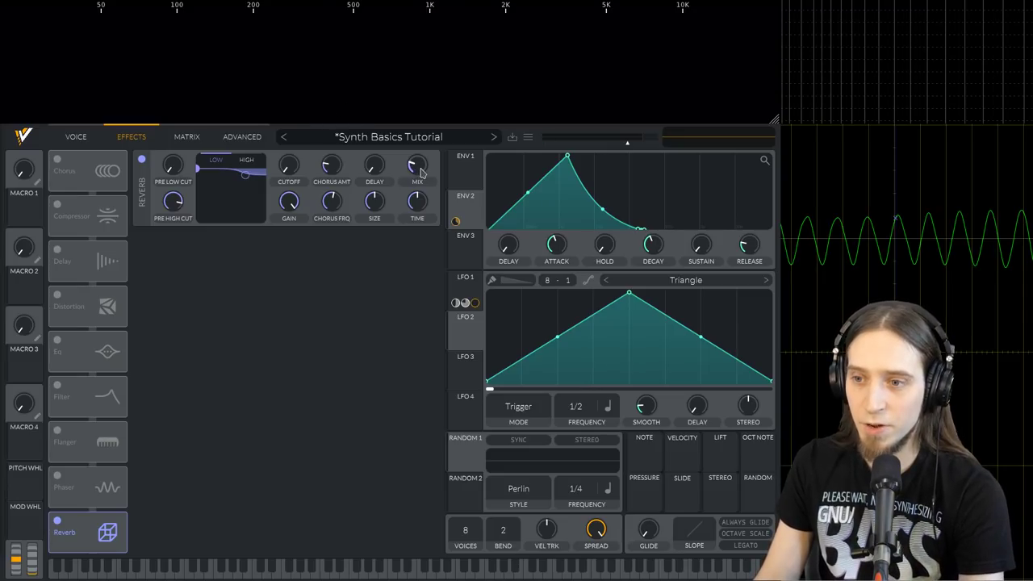
pyautogui.moveTo(424, 184)
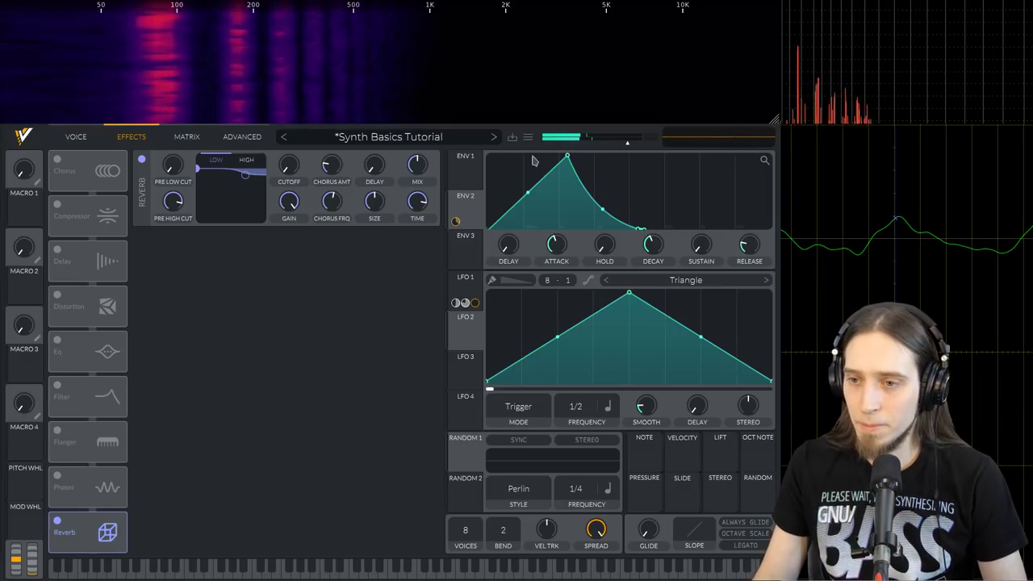
pyautogui.moveTo(423, 220)
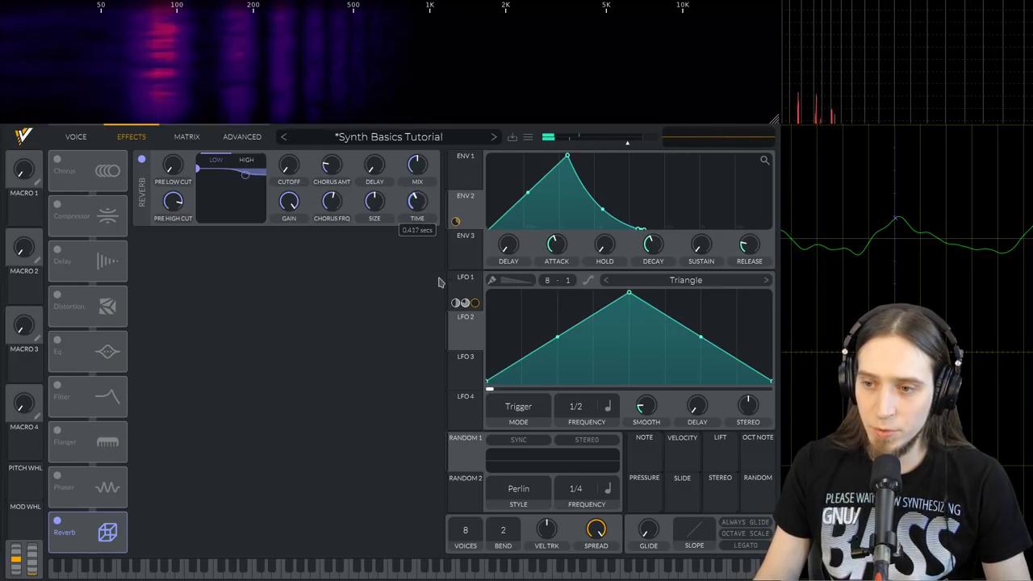
pyautogui.moveTo(440, 283); pyautogui.dragTo(421, 199)
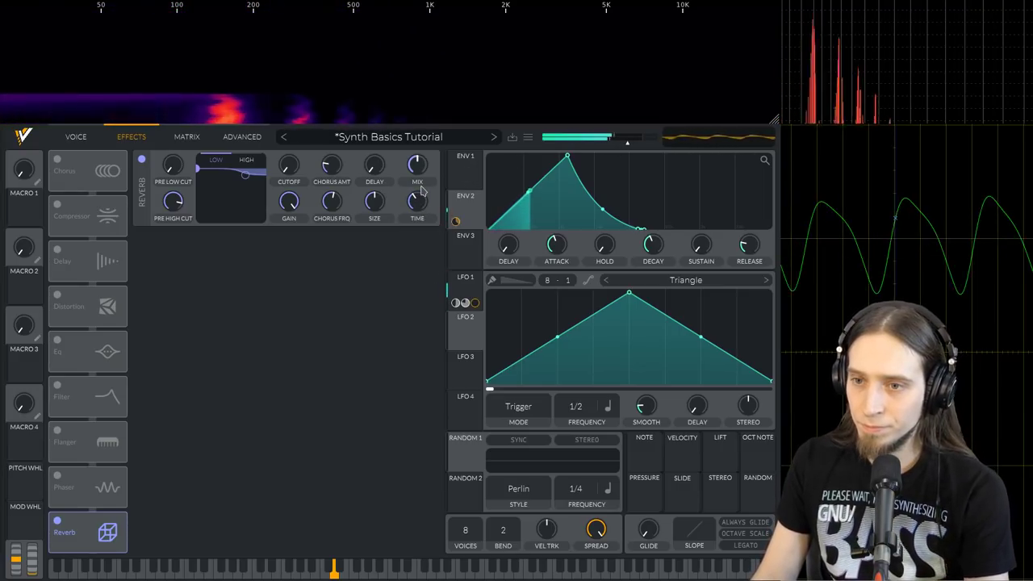
pyautogui.moveTo(421, 180); pyautogui.dragTo(415, 89)
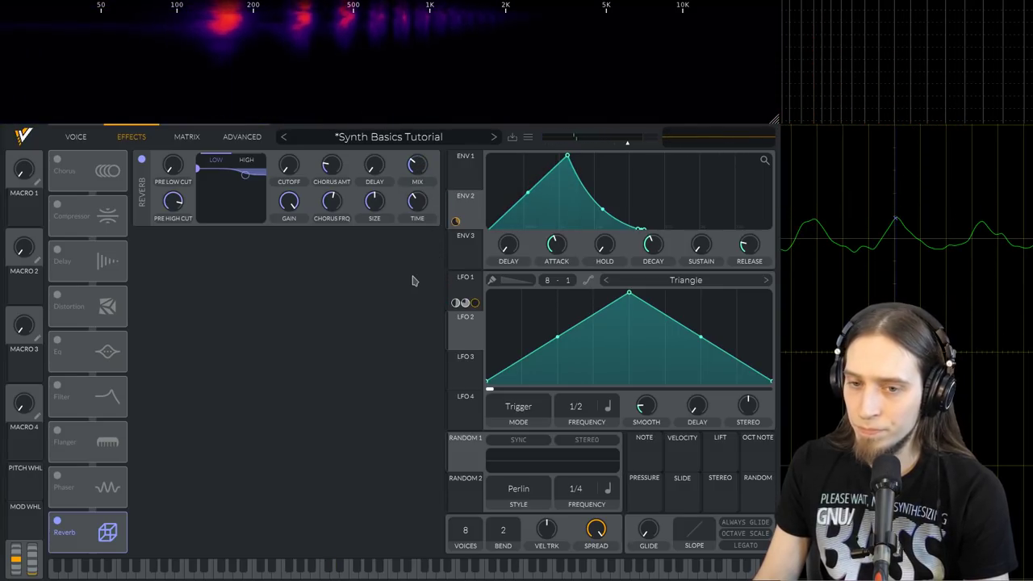
# Enable the Delay effect and audition it, switching the Reverb off and back on.
pyautogui.click(57, 252)
pyautogui.press('a')
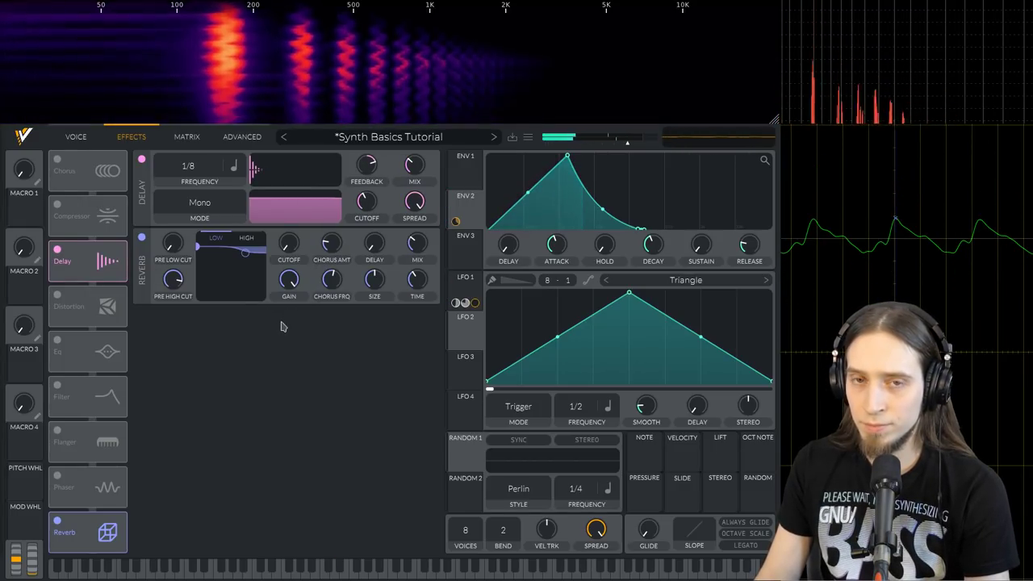
pyautogui.click(142, 239)
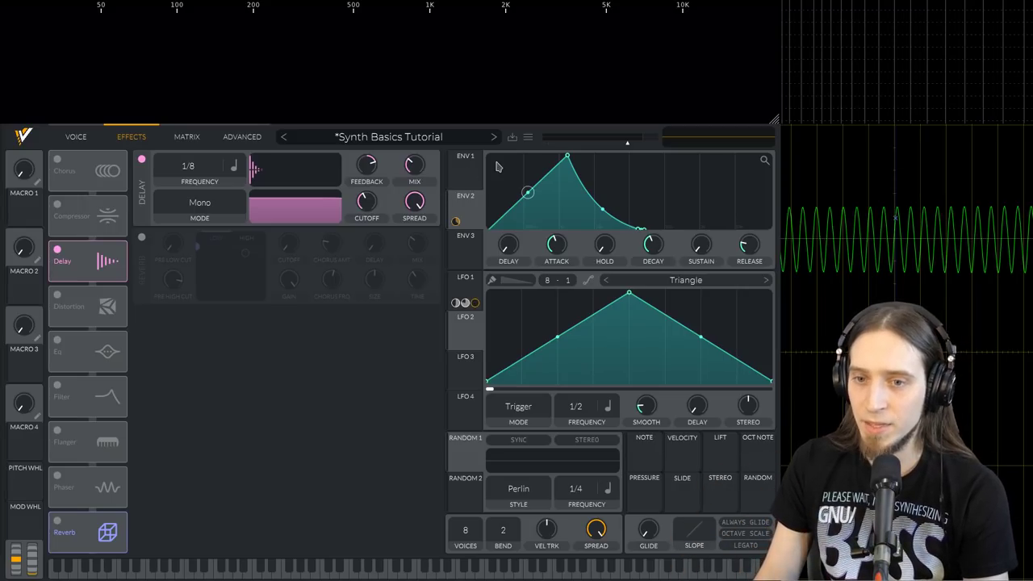
pyautogui.click(57, 521)
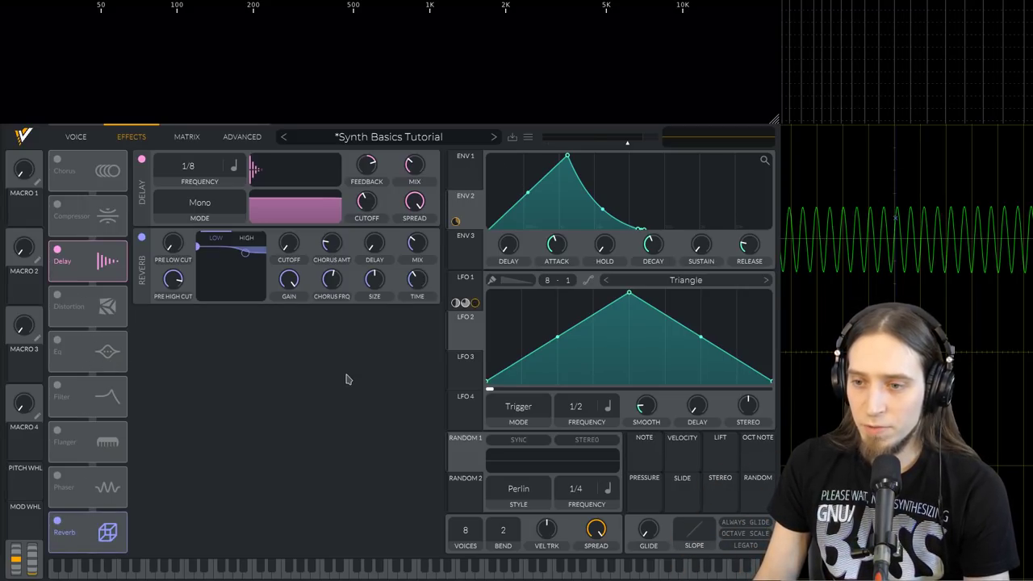